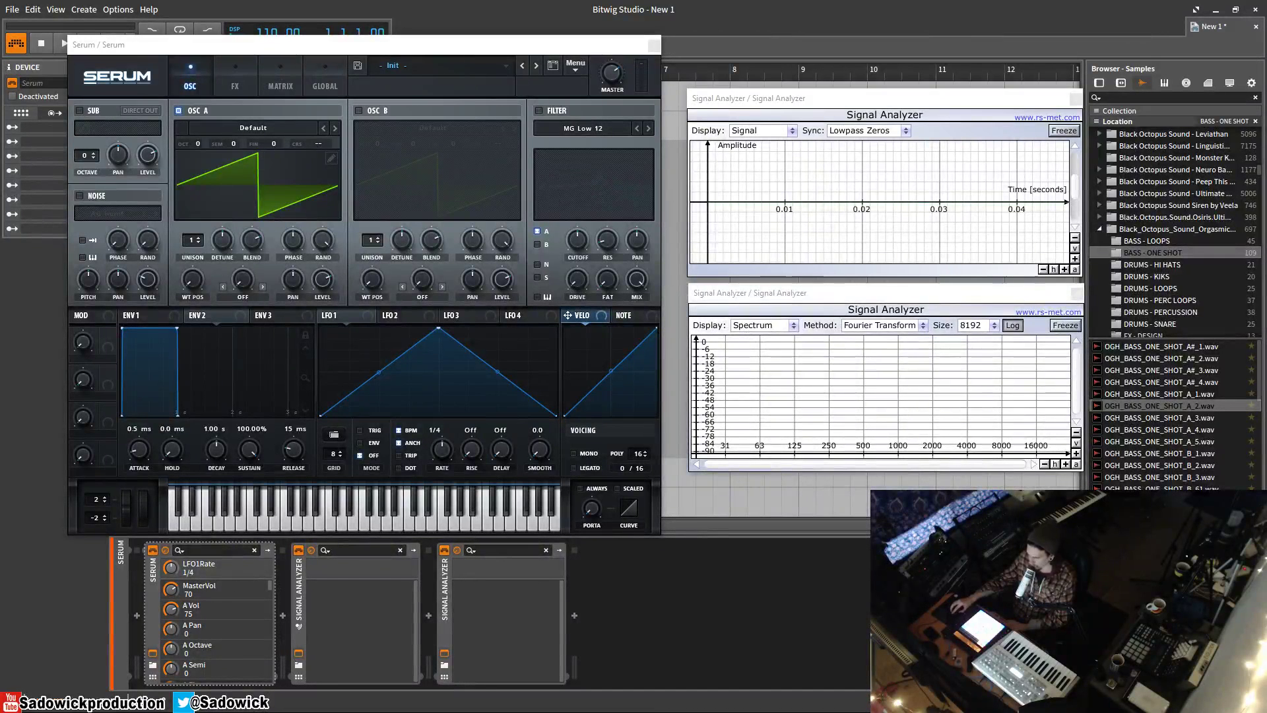
Step: Import the sample OGH_BASS_ONE_SHOT_A_2.wav into oscillator A using the normal (dynamic pitch zero-snap) import mode
drag(359, 45, 362, 48)
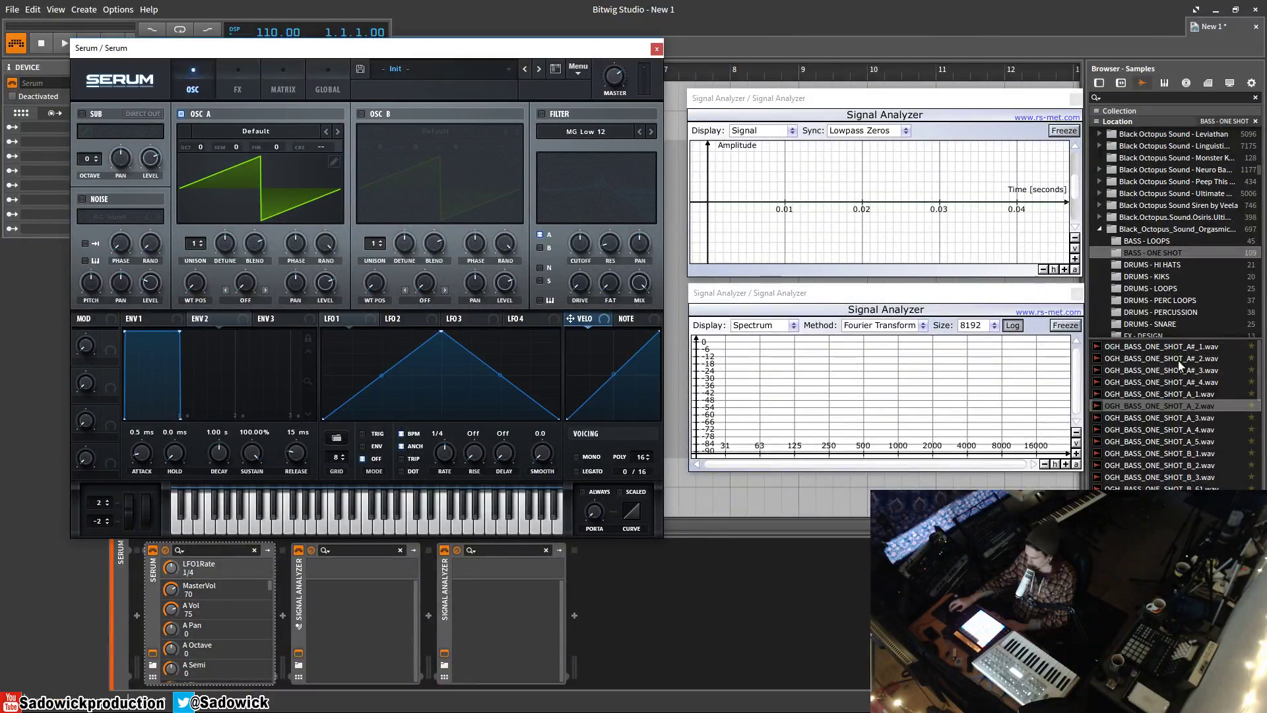
click(1146, 402)
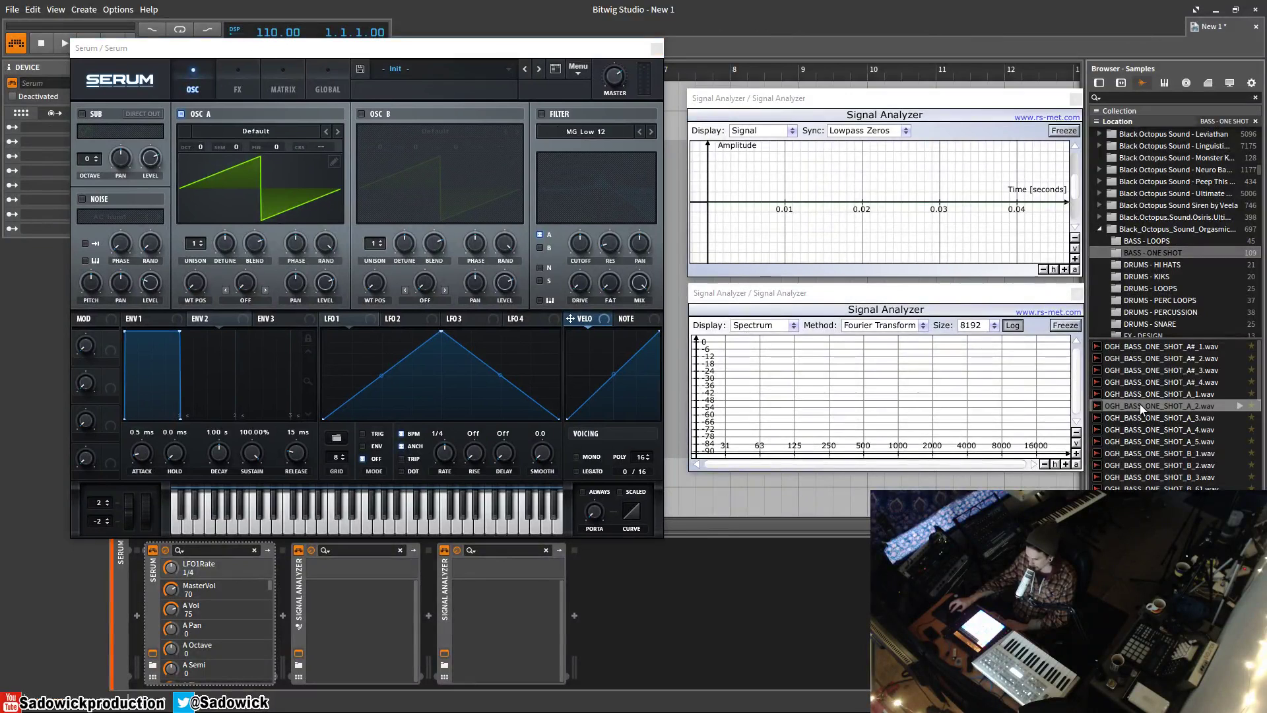
drag(795, 348, 288, 170)
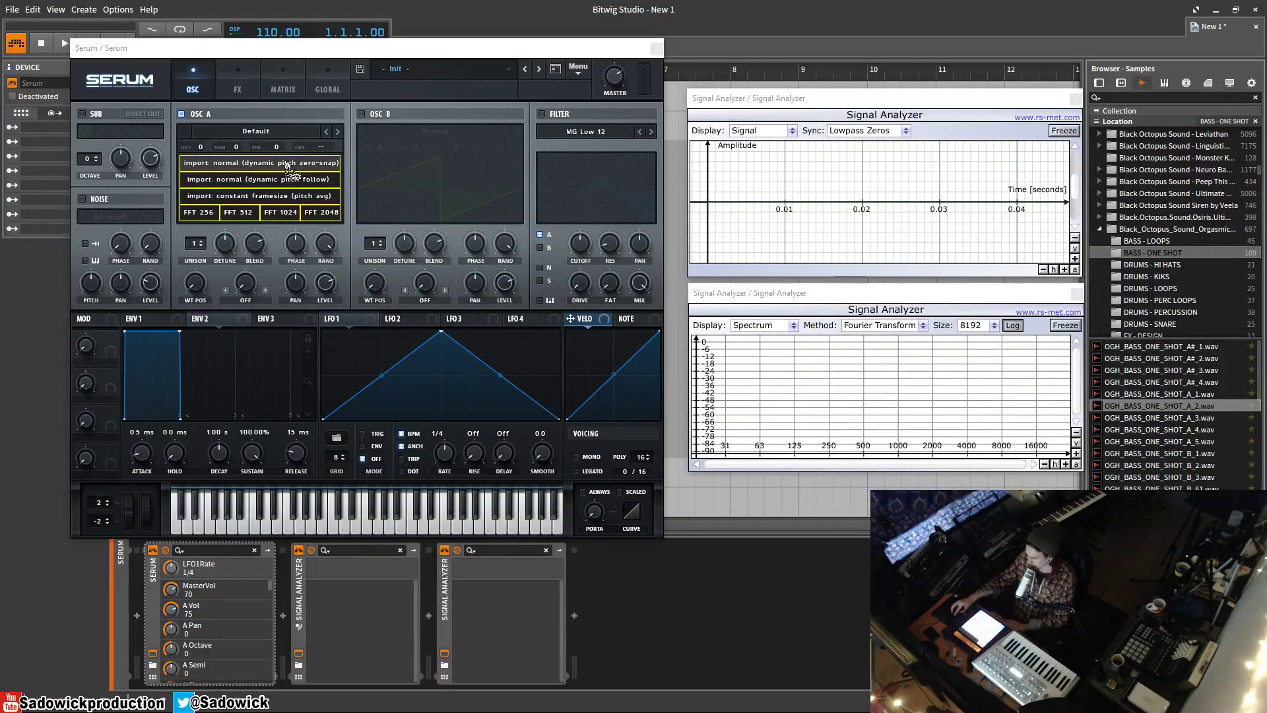
drag(287, 165, 287, 165)
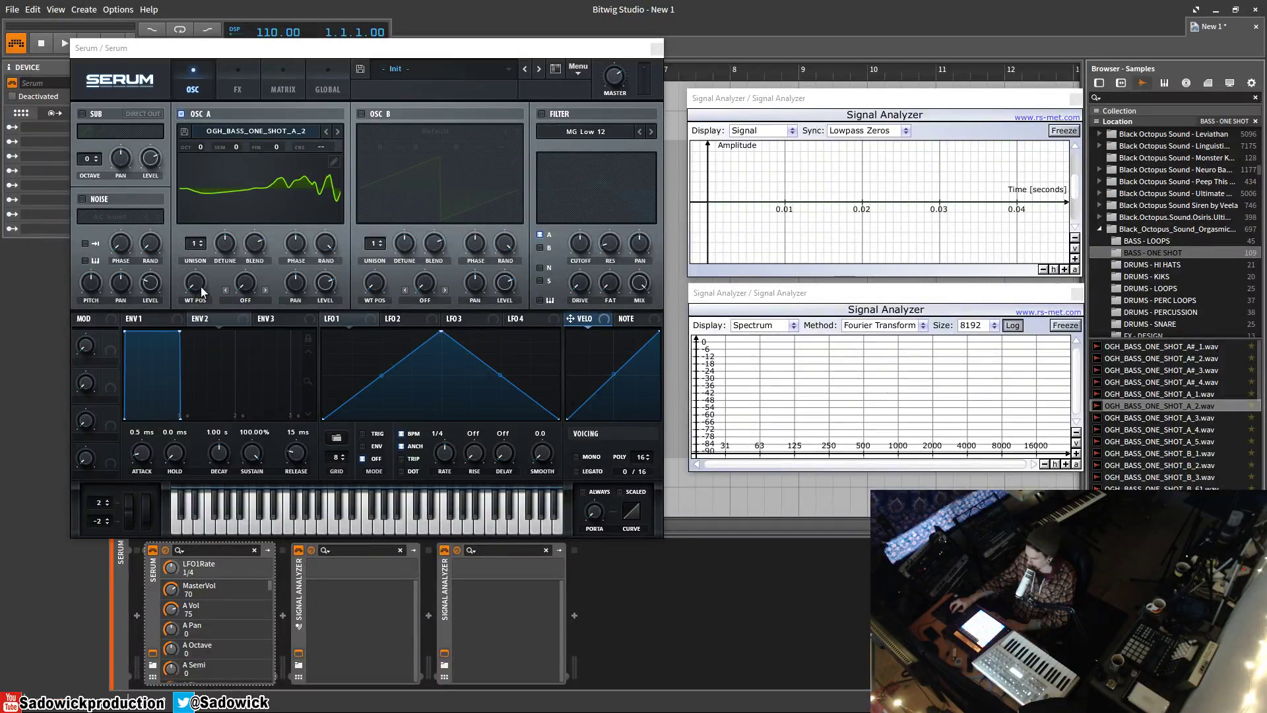
Step: Remove the silent frames from frame 50 to the end of oscillator A's wavetable
drag(195, 283, 196, 238)
click(257, 186)
click(334, 163)
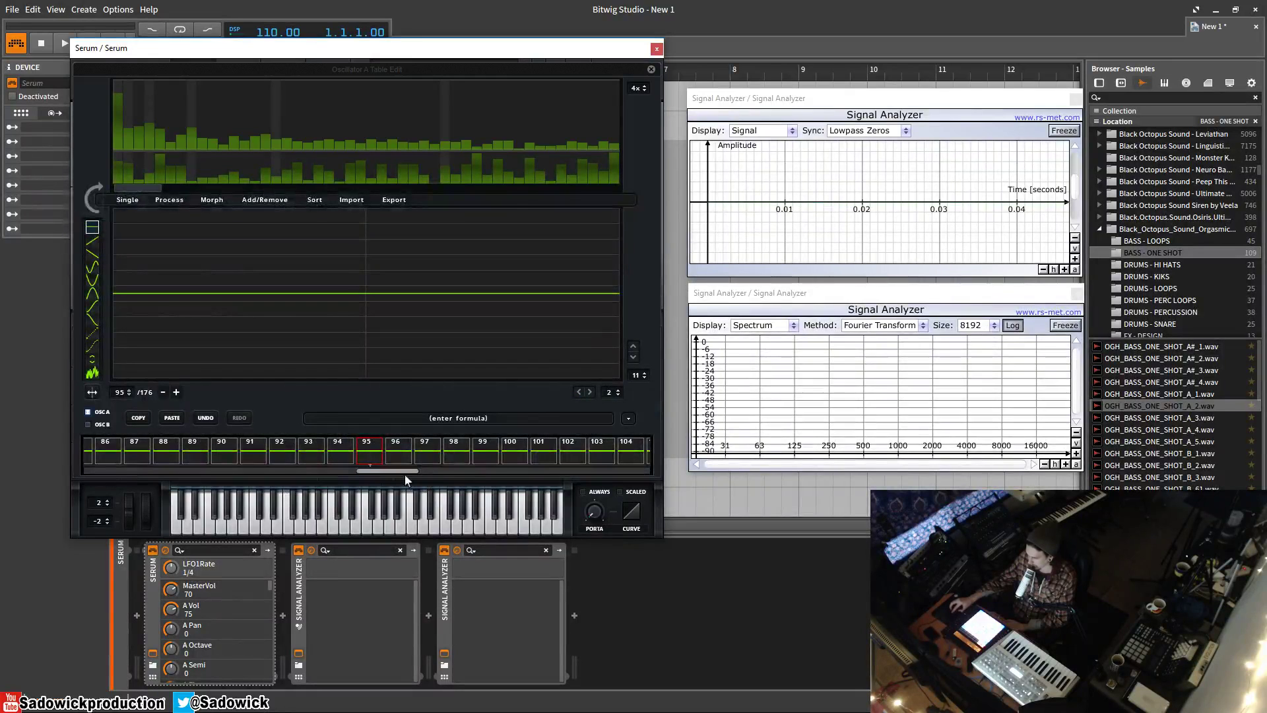
drag(393, 475, 275, 492)
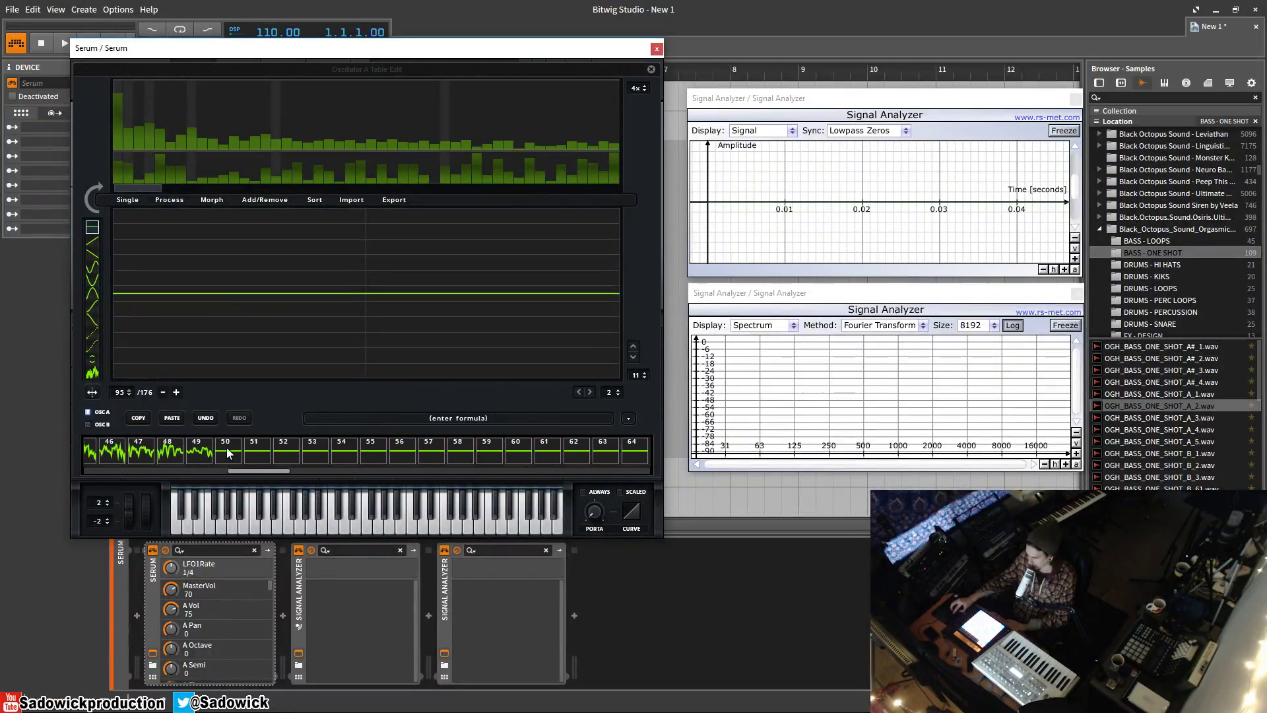
click(259, 200)
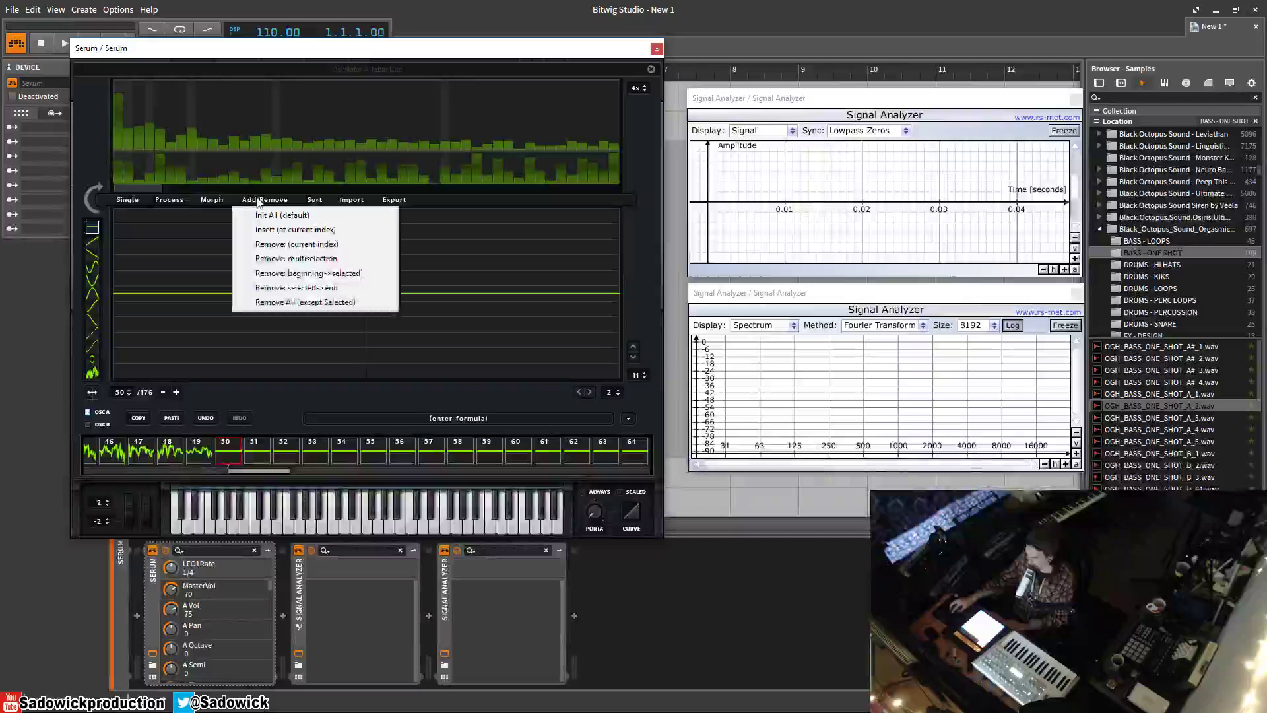
click(335, 287)
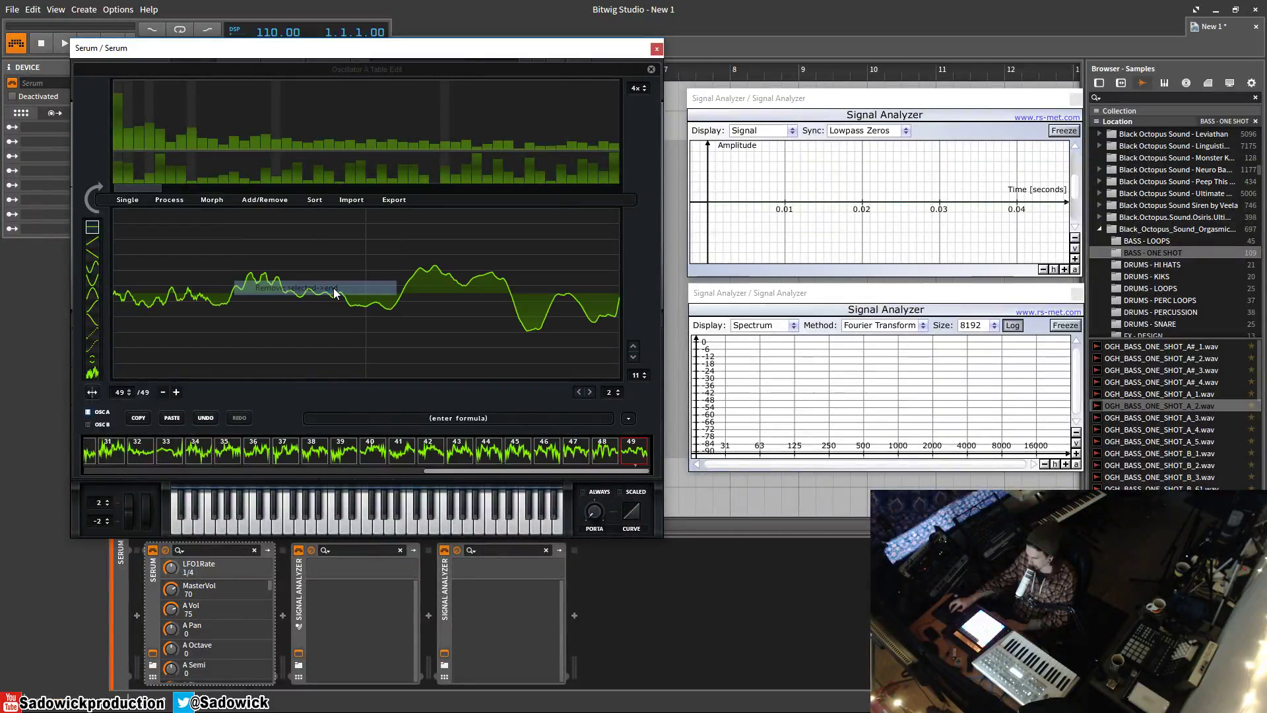
Step: Remove the first frame from oscillator A's wavetable and close the wavetable editor
drag(517, 470, 135, 498)
click(107, 454)
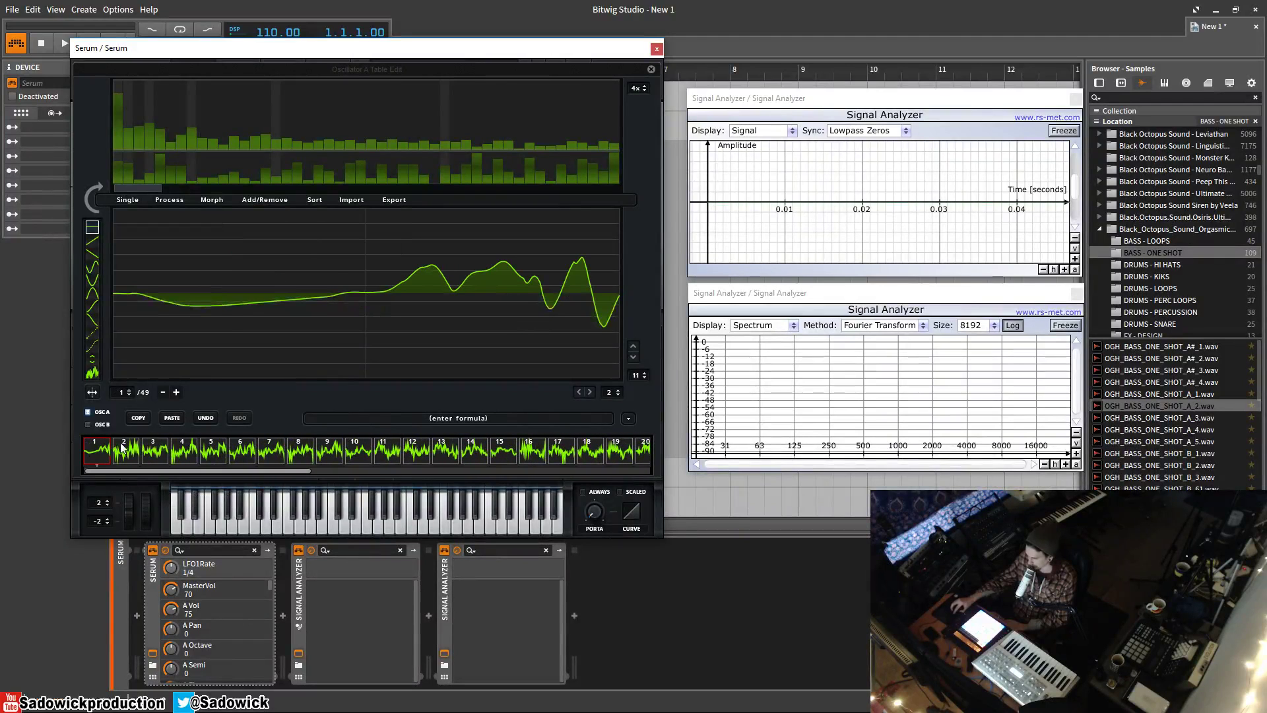
click(274, 201)
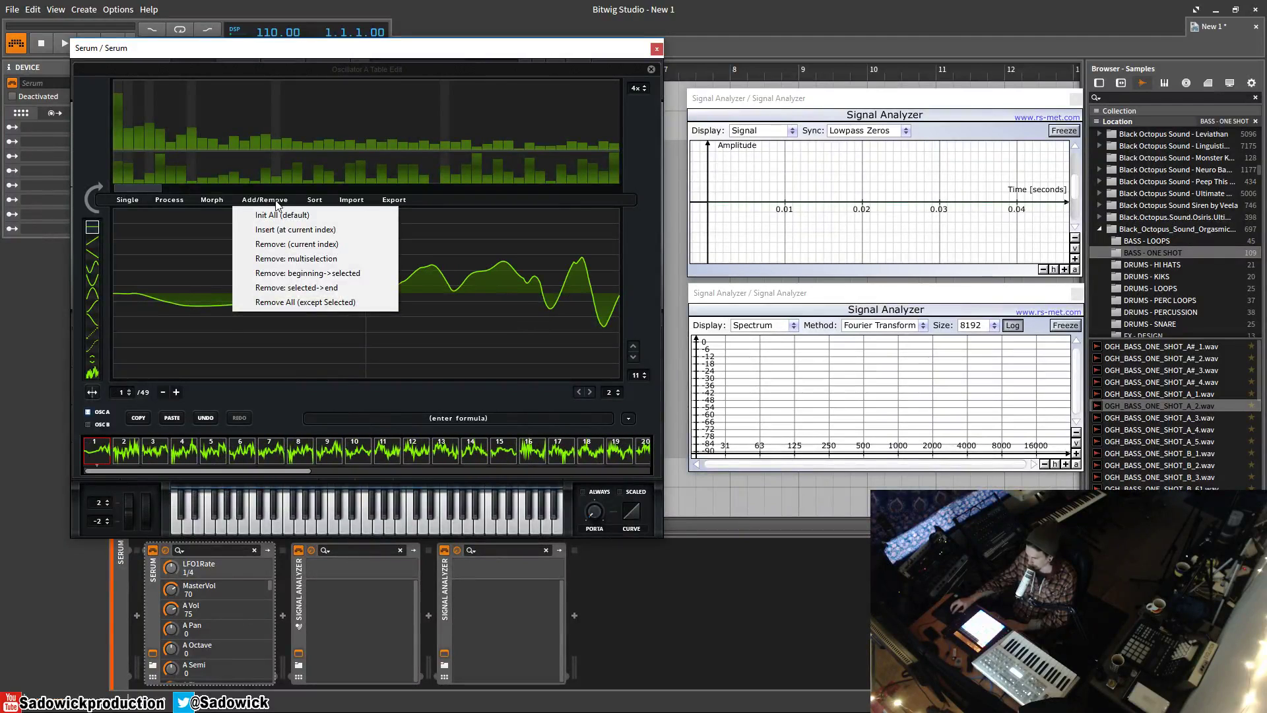
click(338, 275)
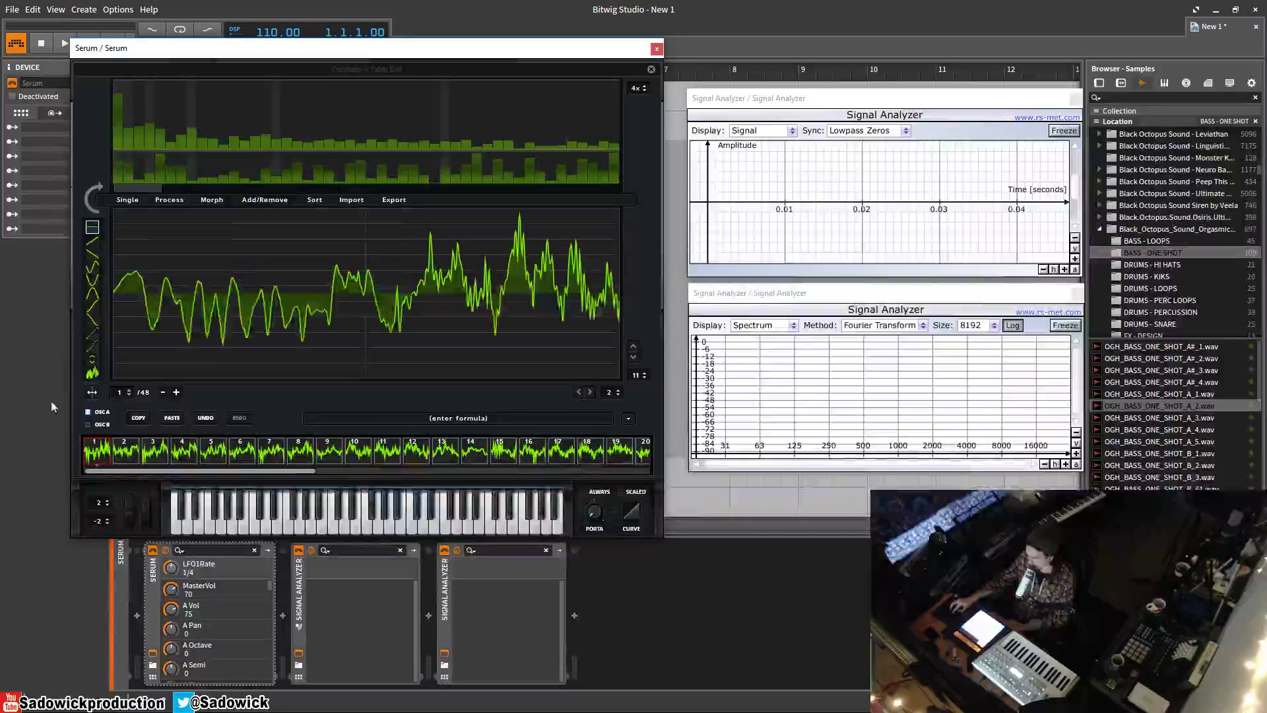
click(651, 70)
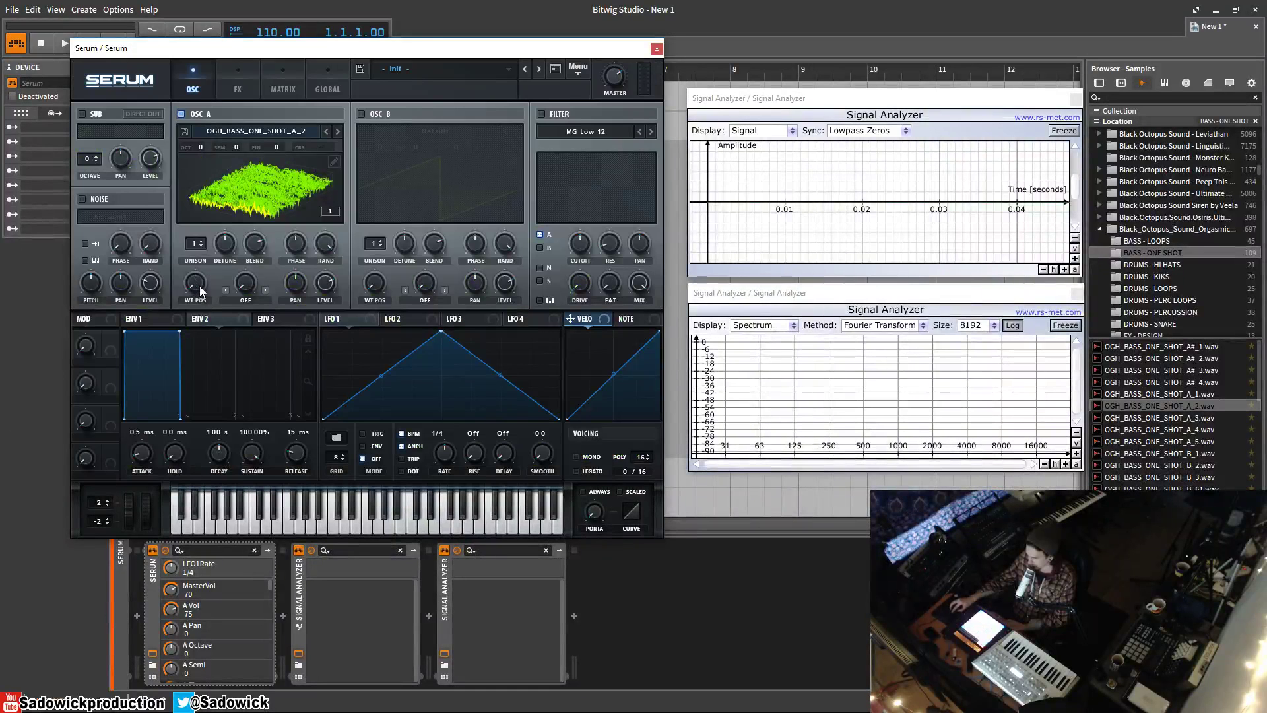
Step: Audition the trimmed wavetable by sweeping oscillator A's wavetable position up and back down to 9, and check that frame in the editor
drag(200, 287, 203, 207)
click(203, 208)
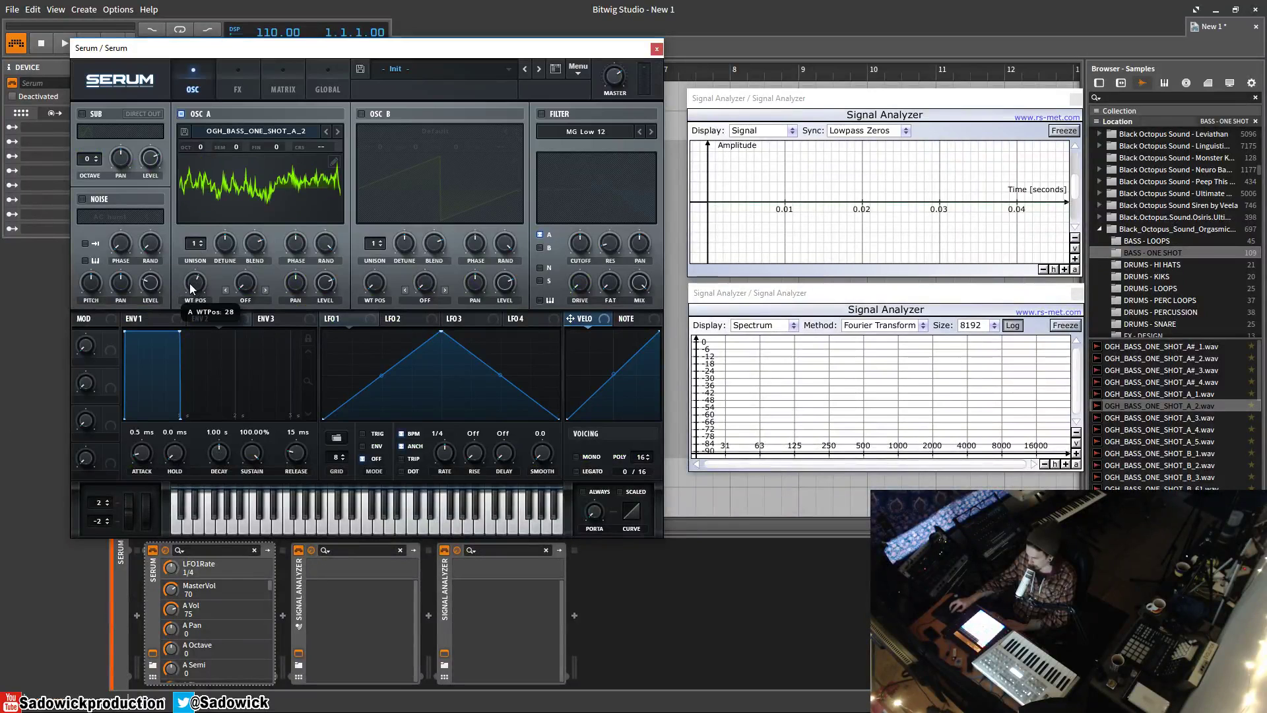
mouse_move(190, 284)
mouse_down()
mouse_move(189, 326)
mouse_move(212, 240)
mouse_move(182, 339)
mouse_move(210, 235)
mouse_move(180, 336)
mouse_up()
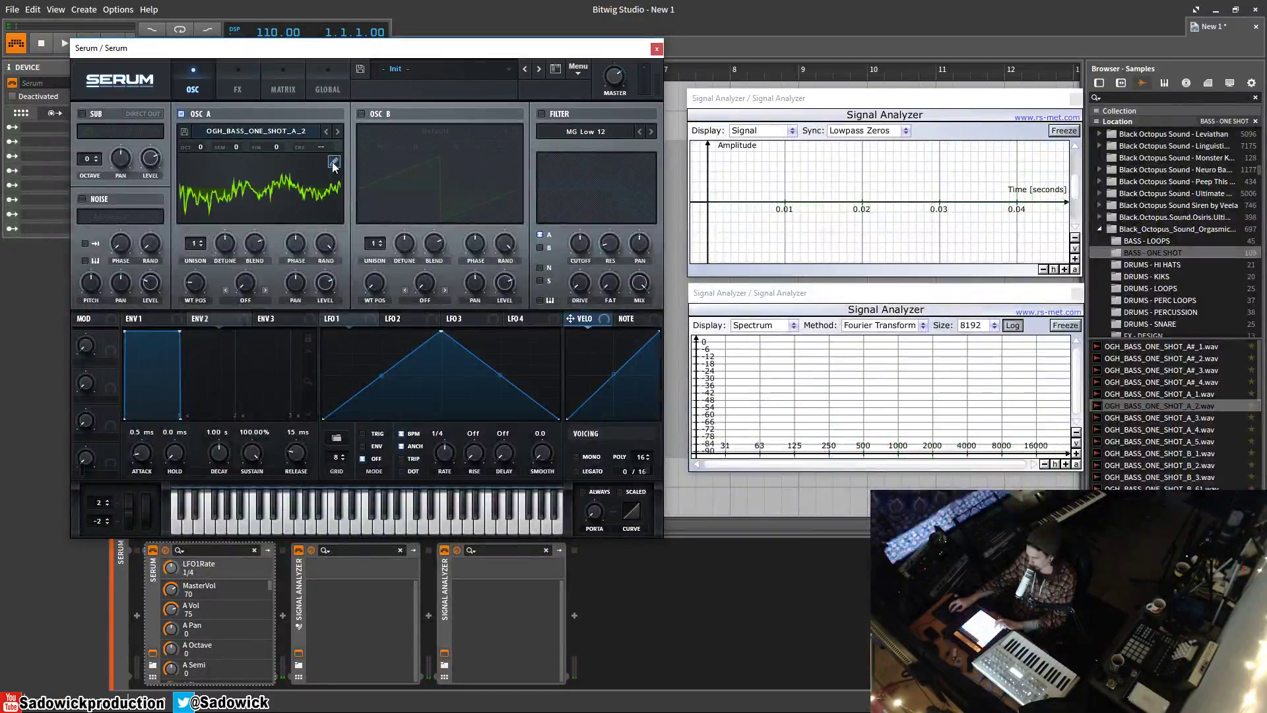
click(333, 162)
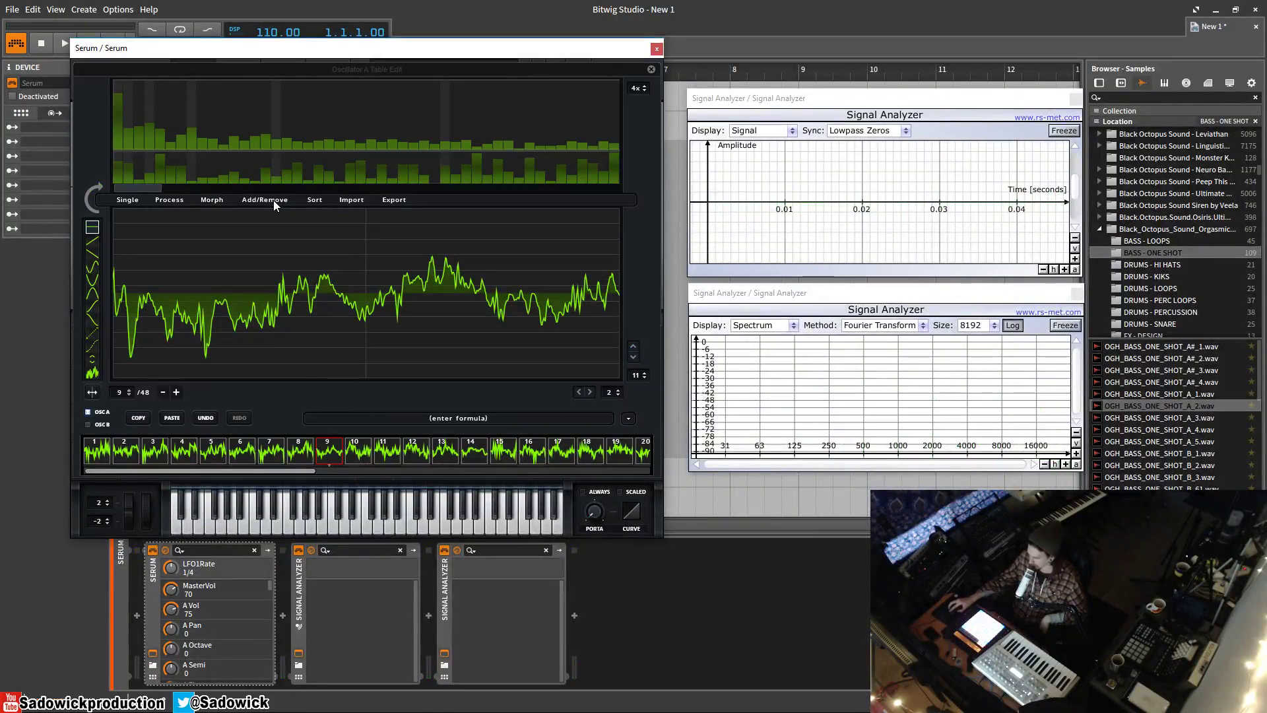
click(651, 70)
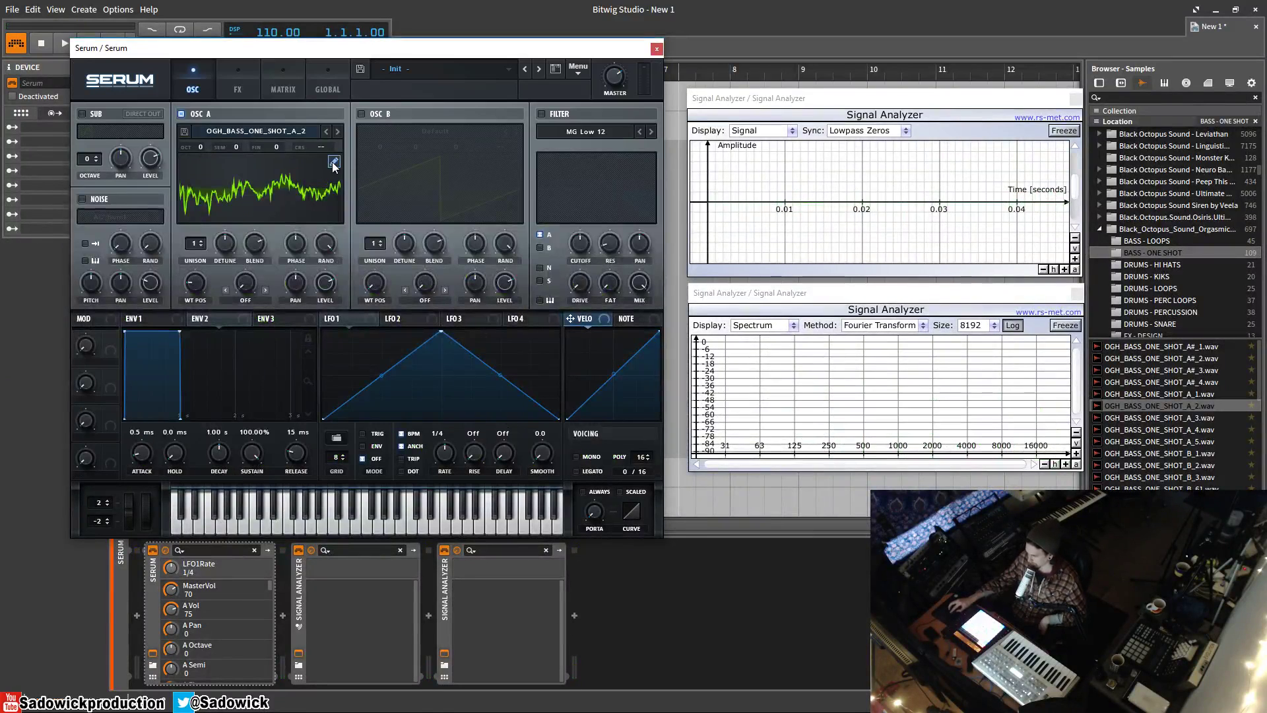
Step: Copy oscillator A to oscillator B and switch oscillator B off
click(578, 69)
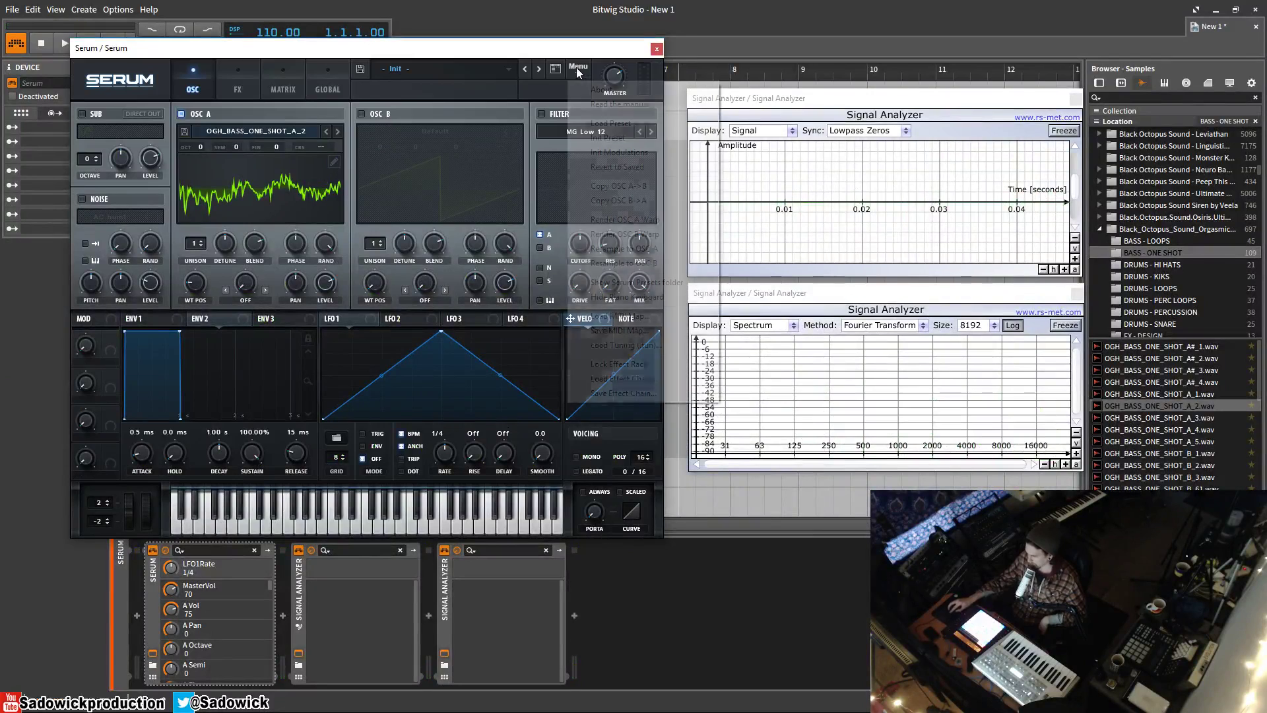
click(639, 191)
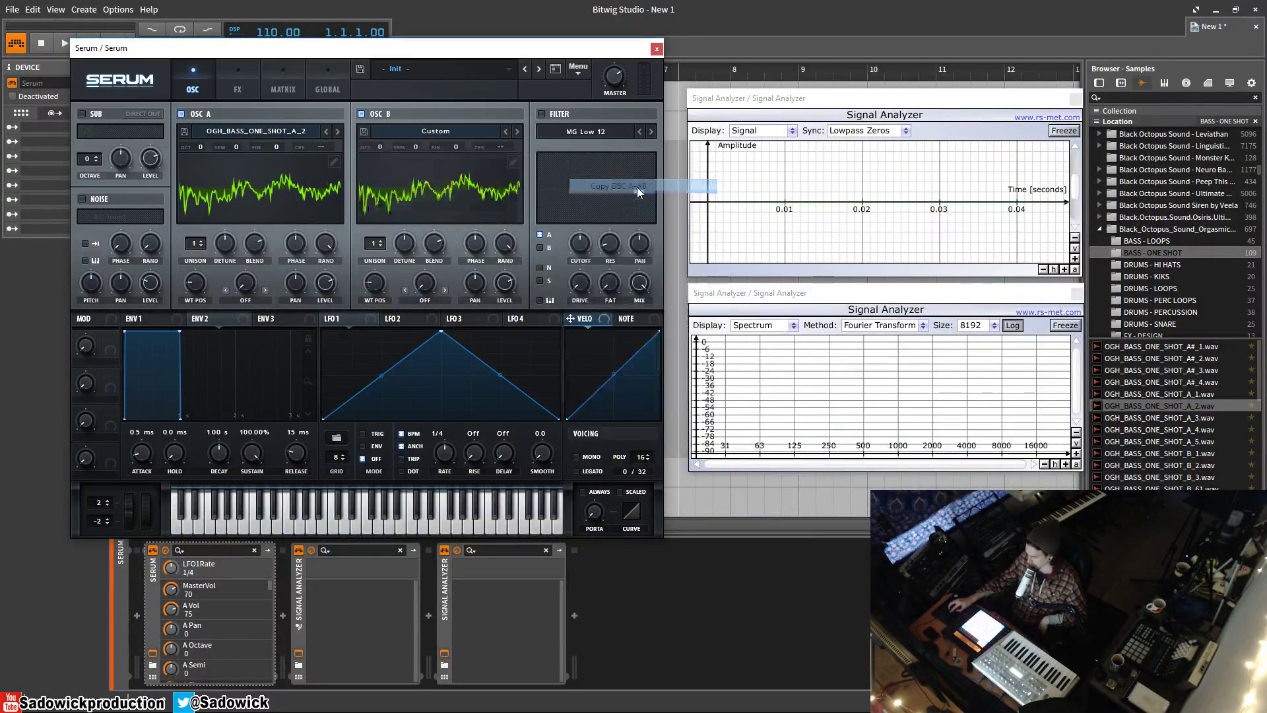
click(361, 114)
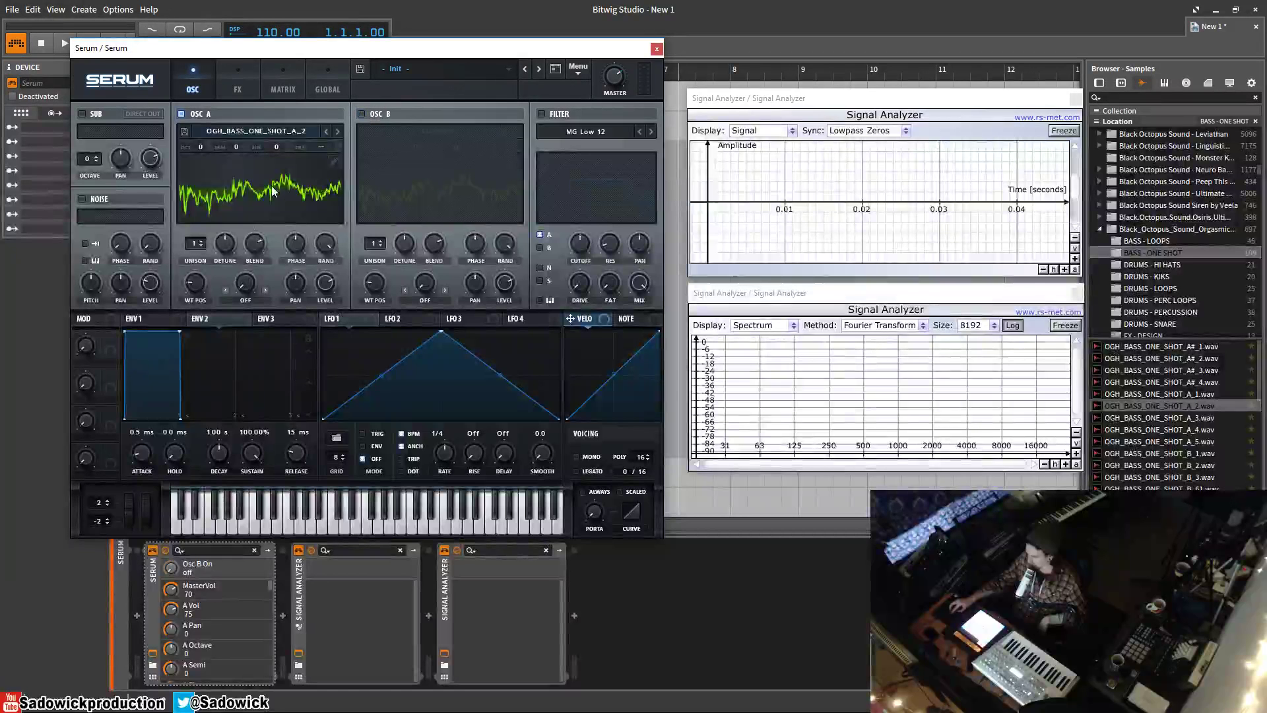
Step: Sort oscillator A's wavetable by spectrum (Peak Spect) and lower its wavetable position to 1
click(332, 160)
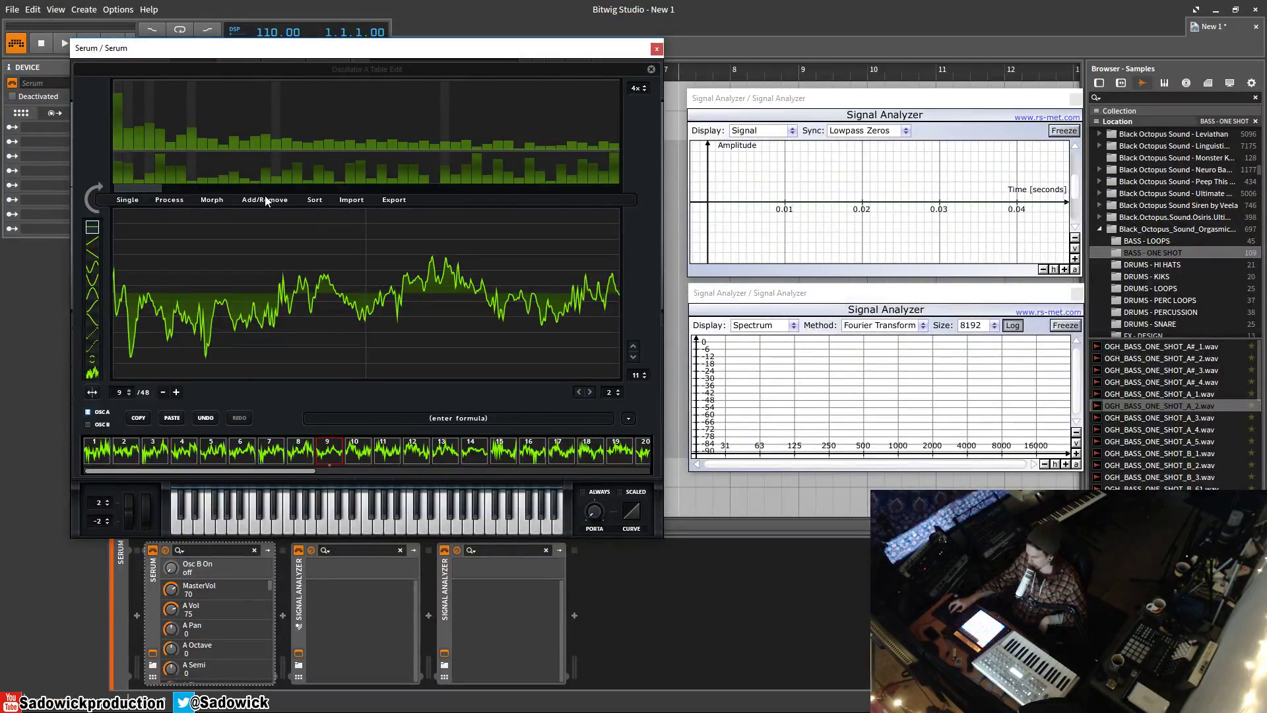
click(314, 199)
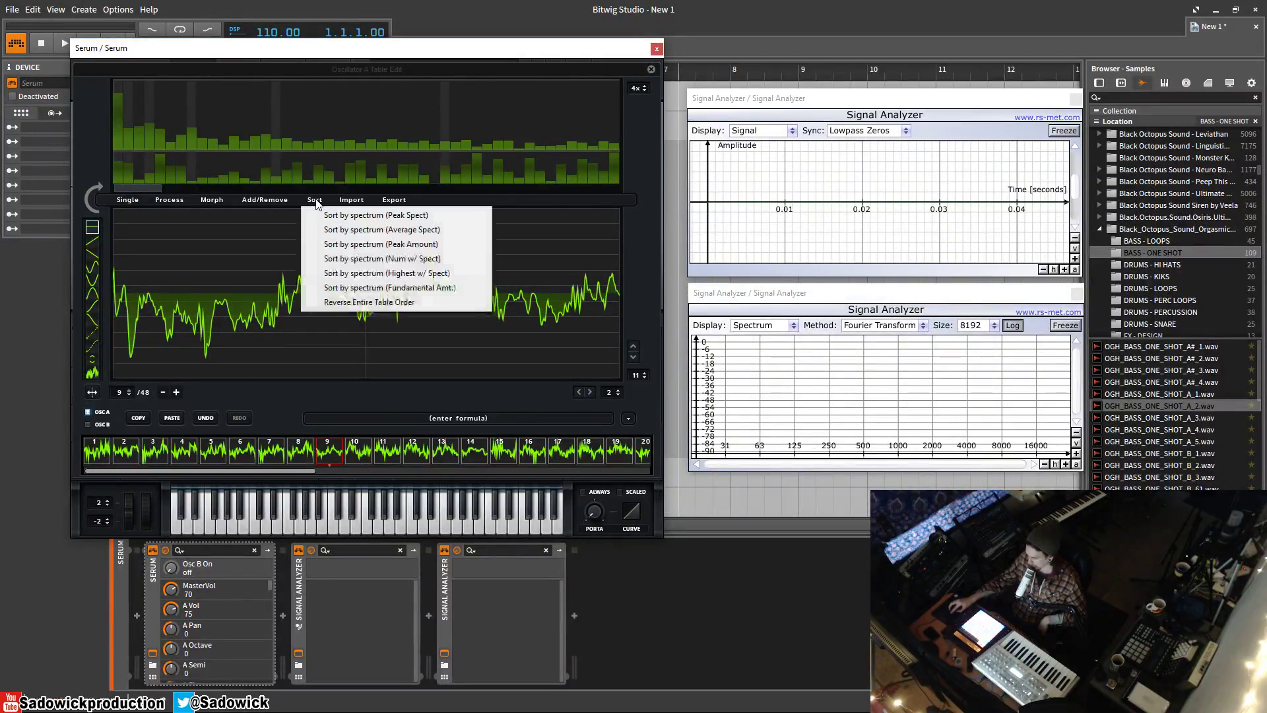
click(378, 219)
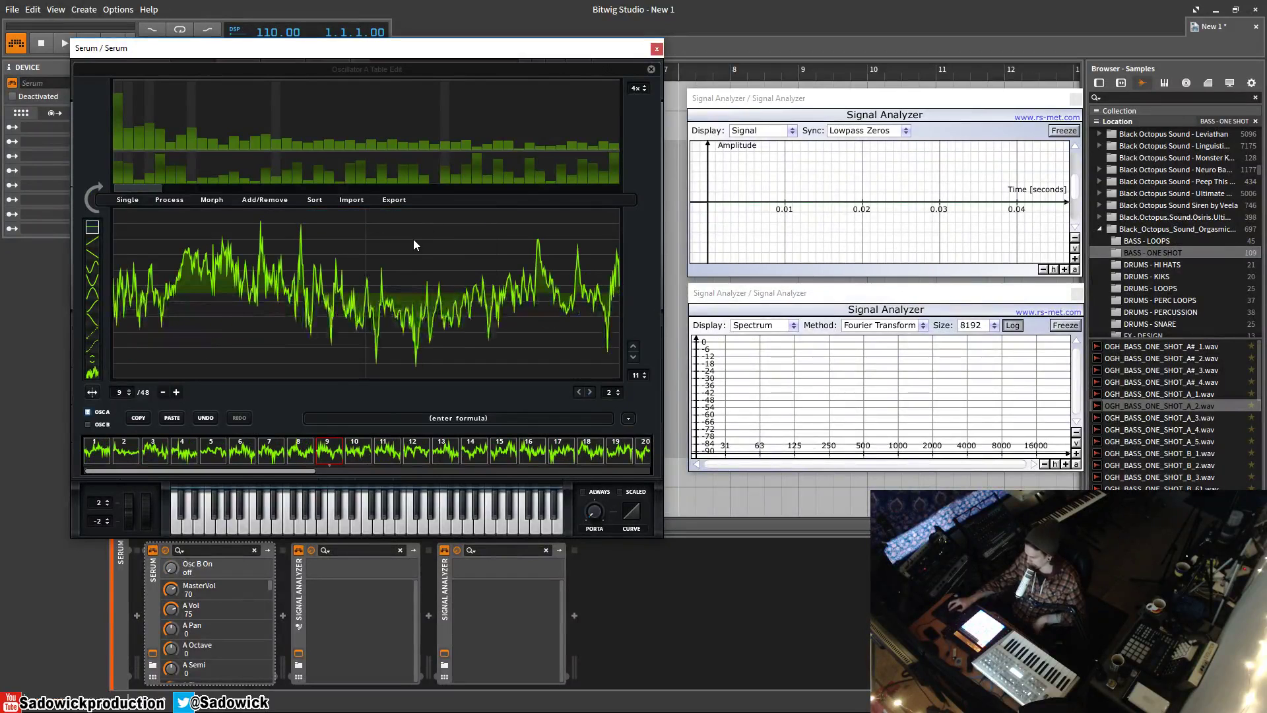
click(651, 69)
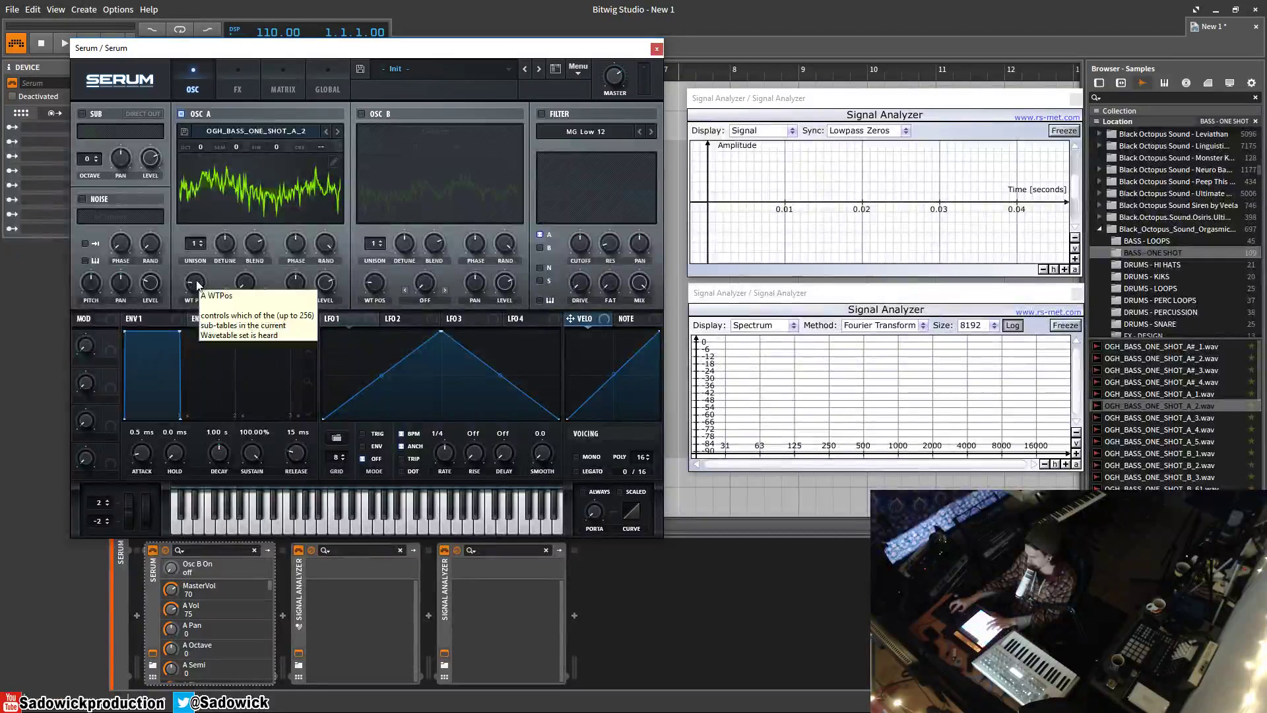
drag(193, 284, 176, 332)
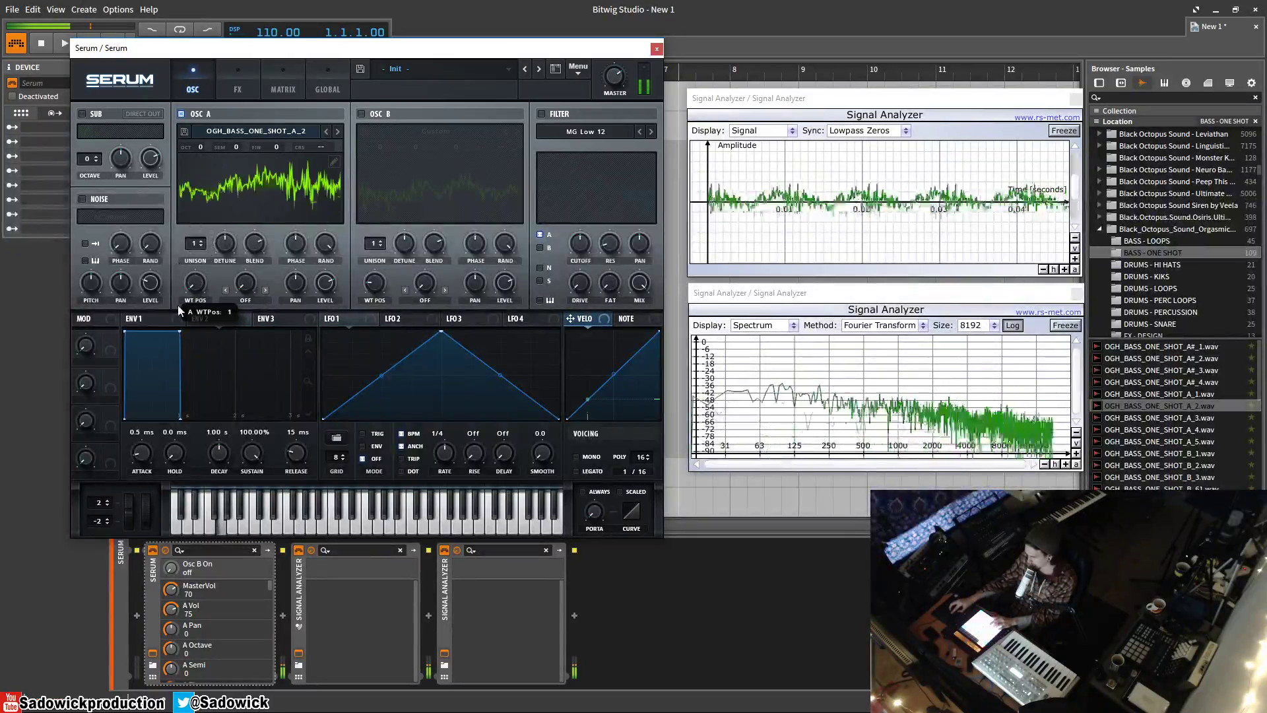
Step: Apply a spectral morph to oscillator A's sorted wavetable and sweep its wavetable position up to 139
click(335, 162)
click(171, 200)
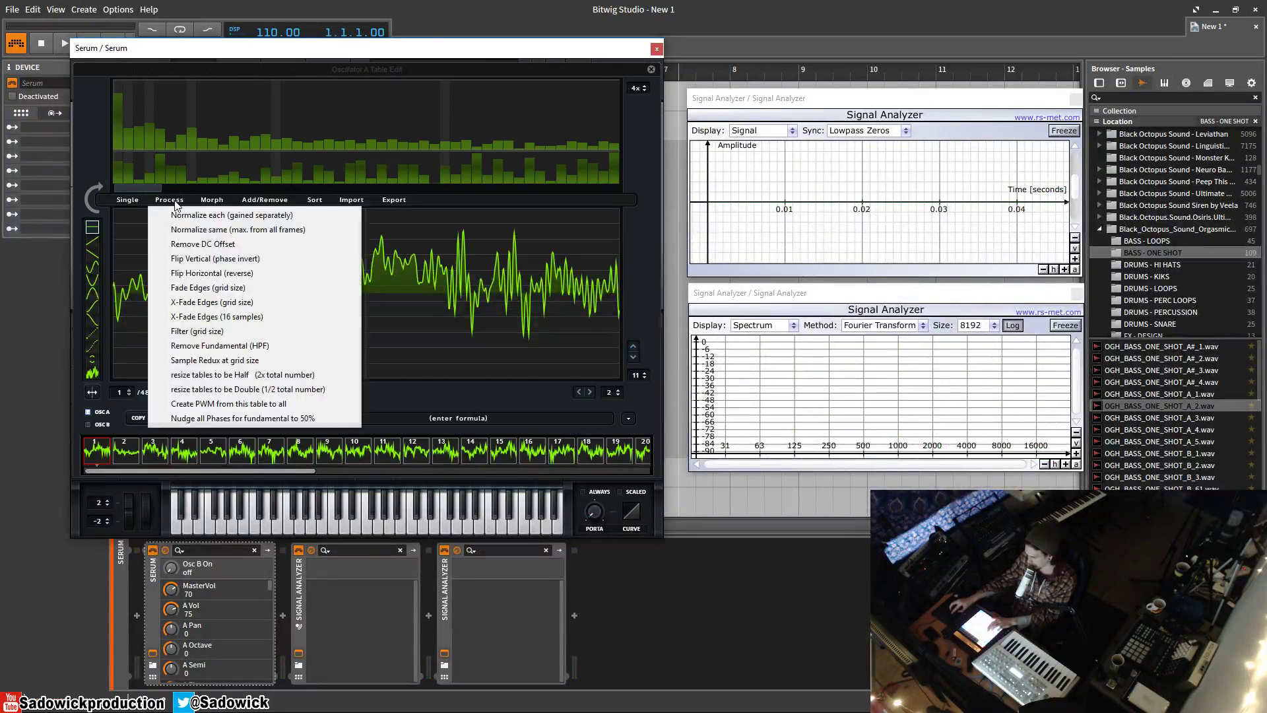
click(227, 200)
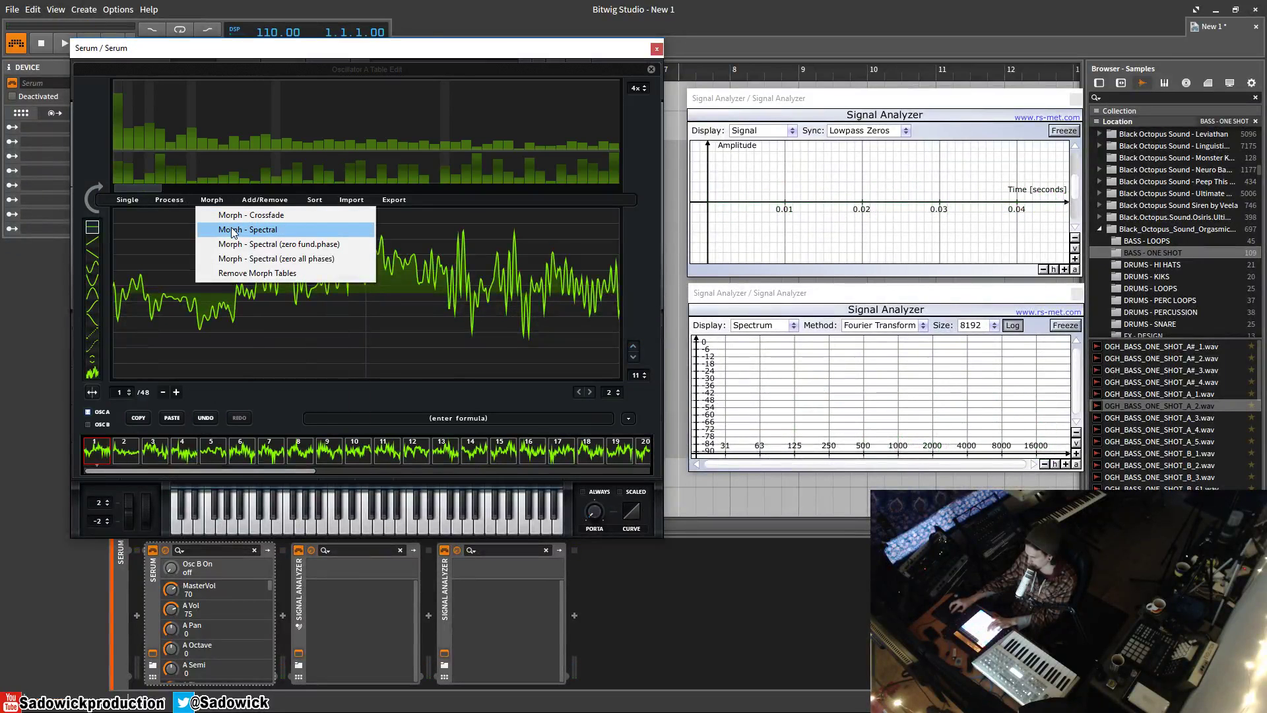
click(232, 230)
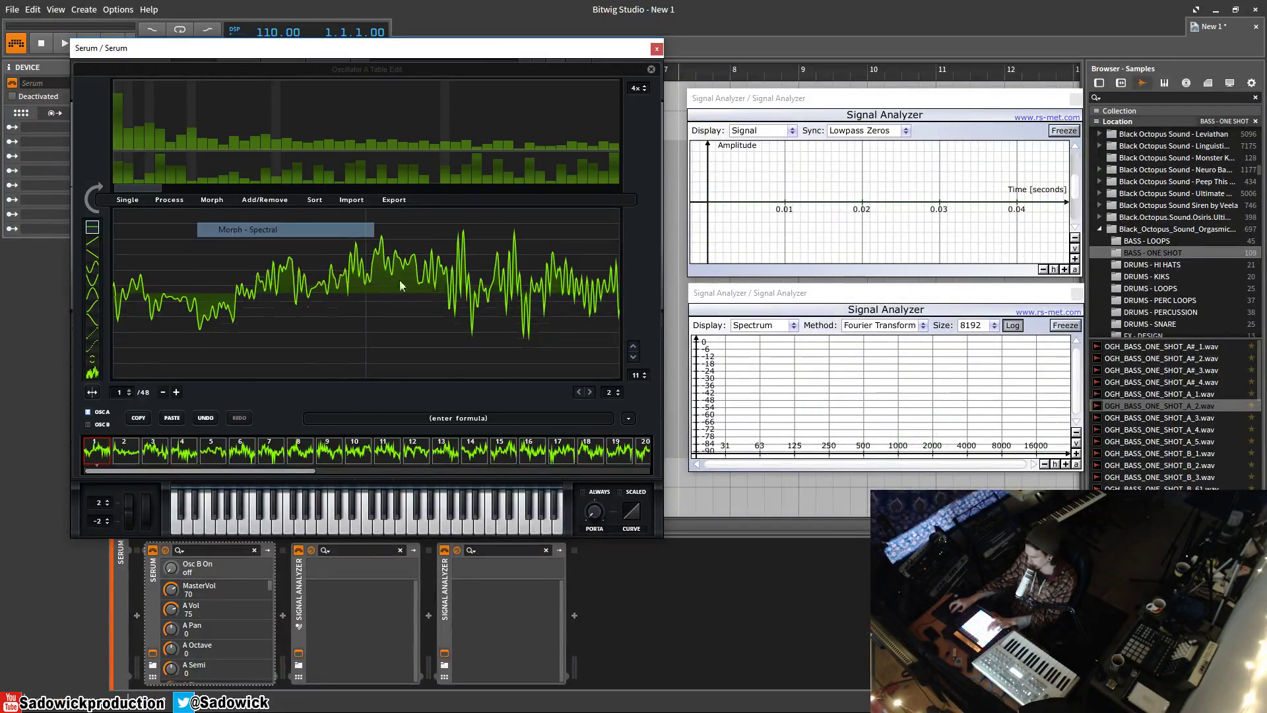
click(652, 71)
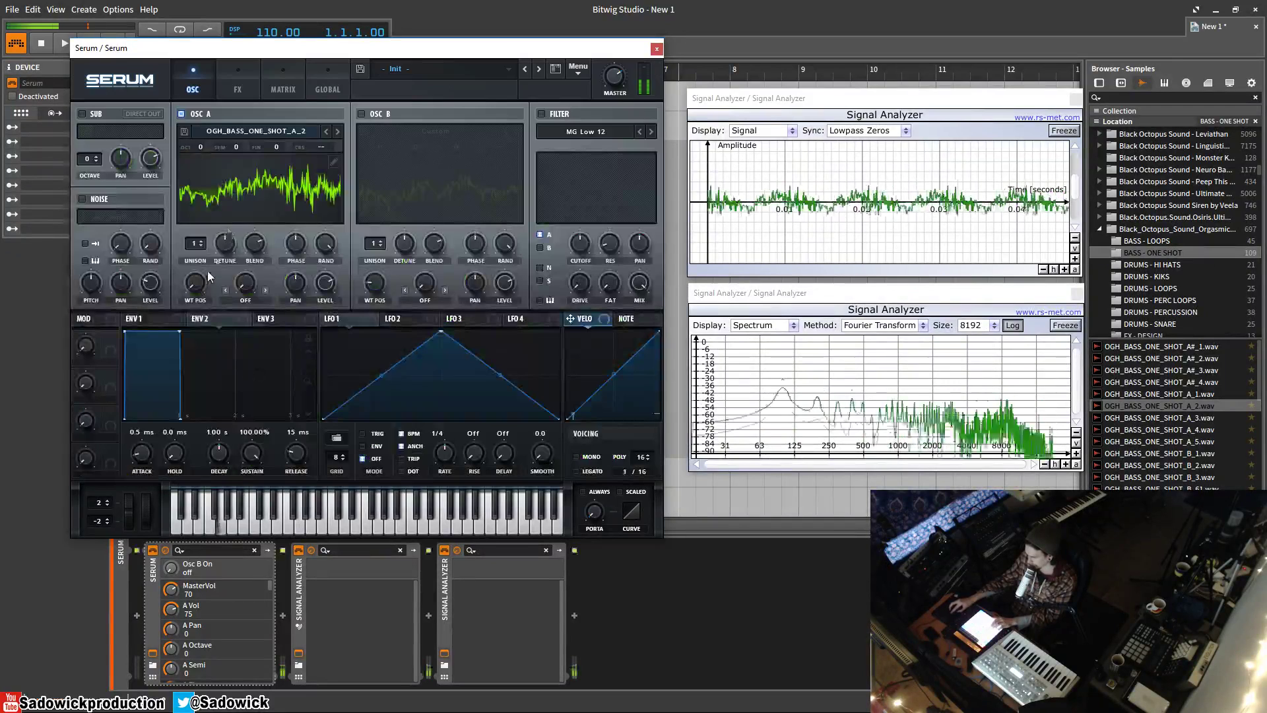
drag(207, 271, 231, 233)
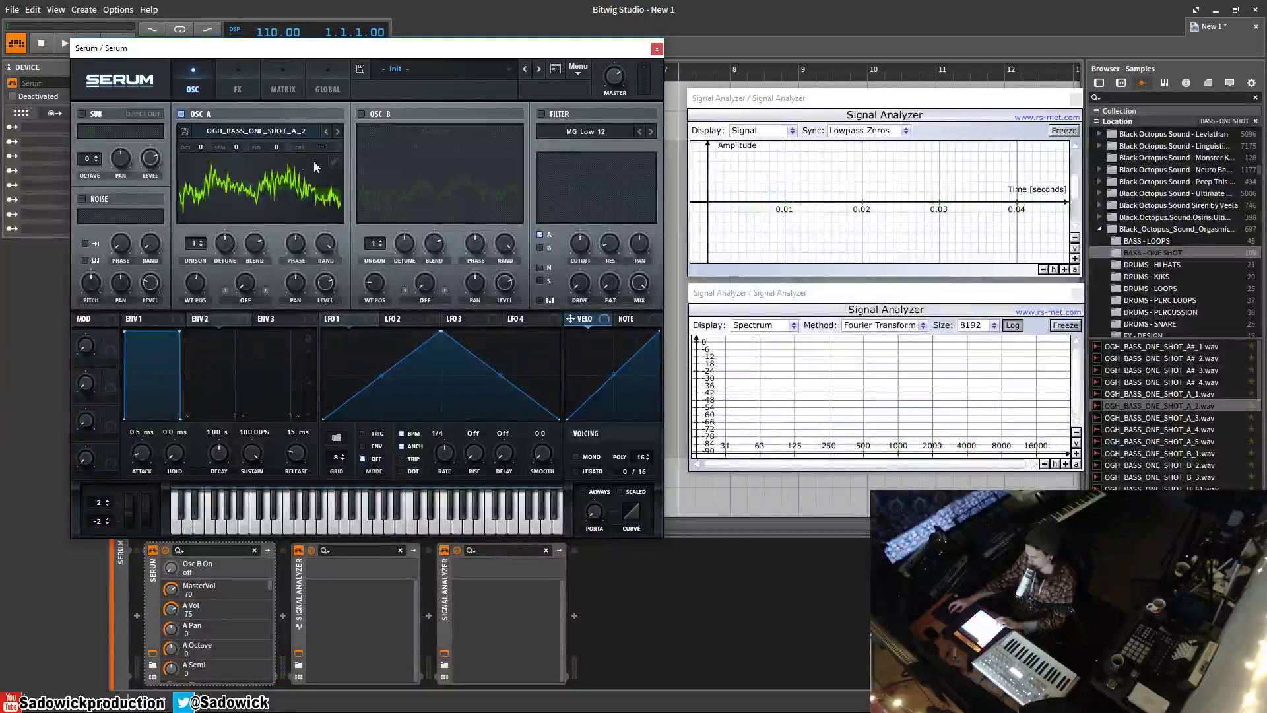
Step: Remove the frames from the beginning up to frame 135 of oscillator A's morphed wavetable
click(333, 163)
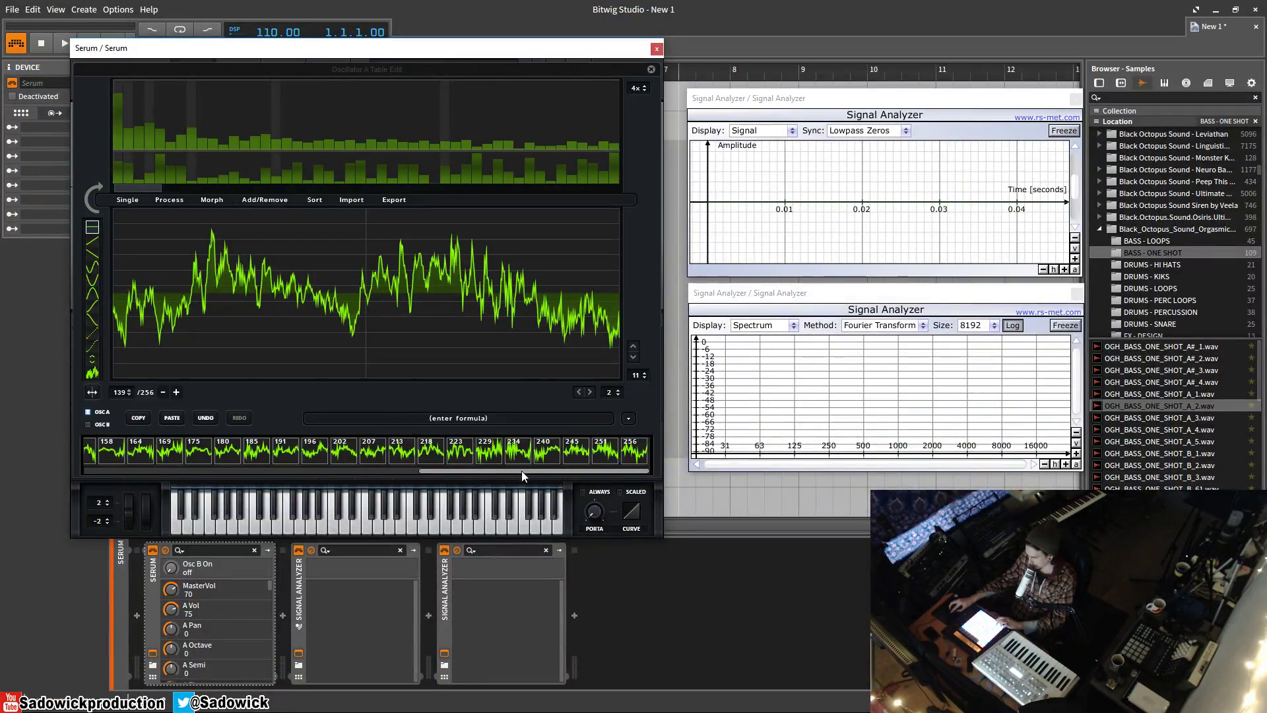
drag(521, 470, 369, 471)
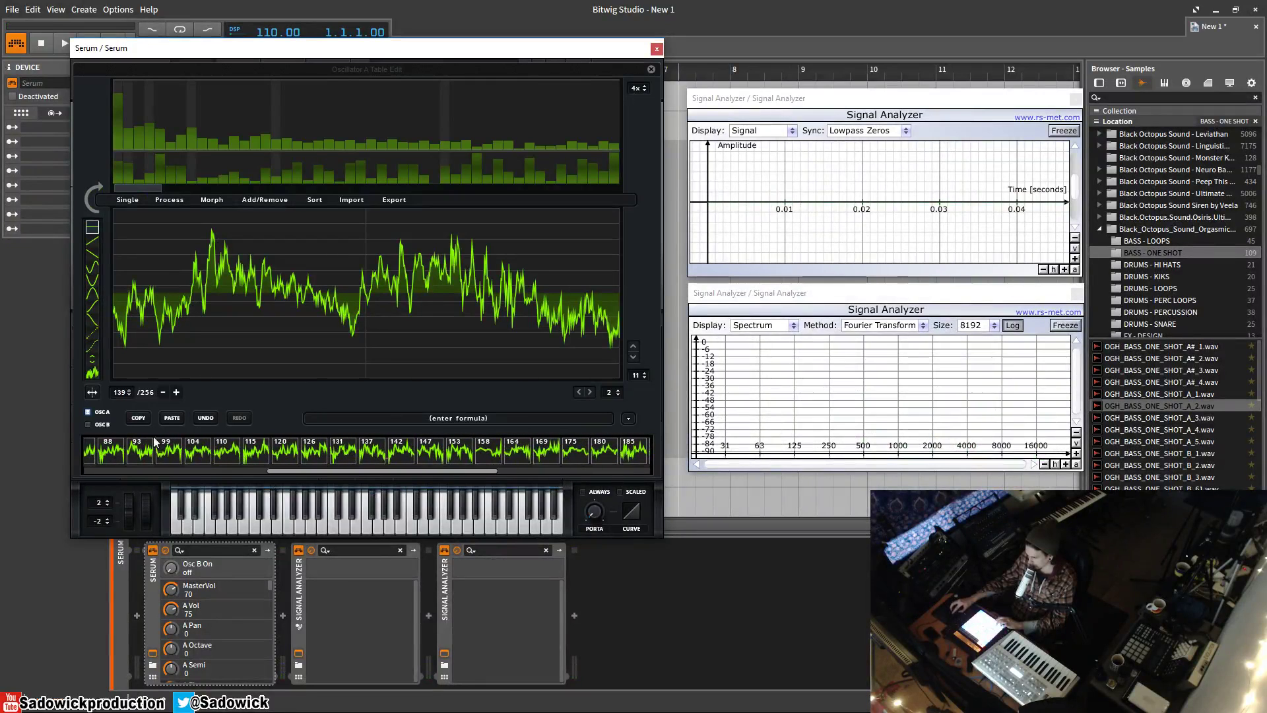
drag(117, 392, 117, 397)
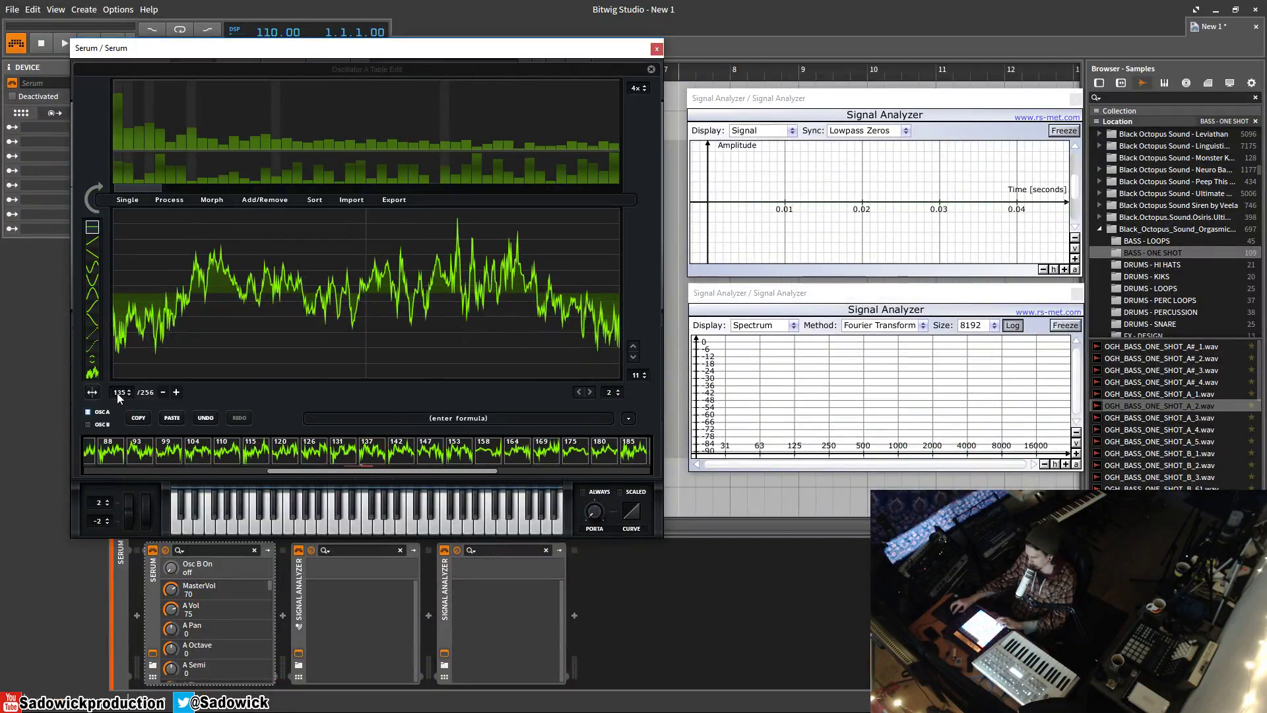
click(272, 204)
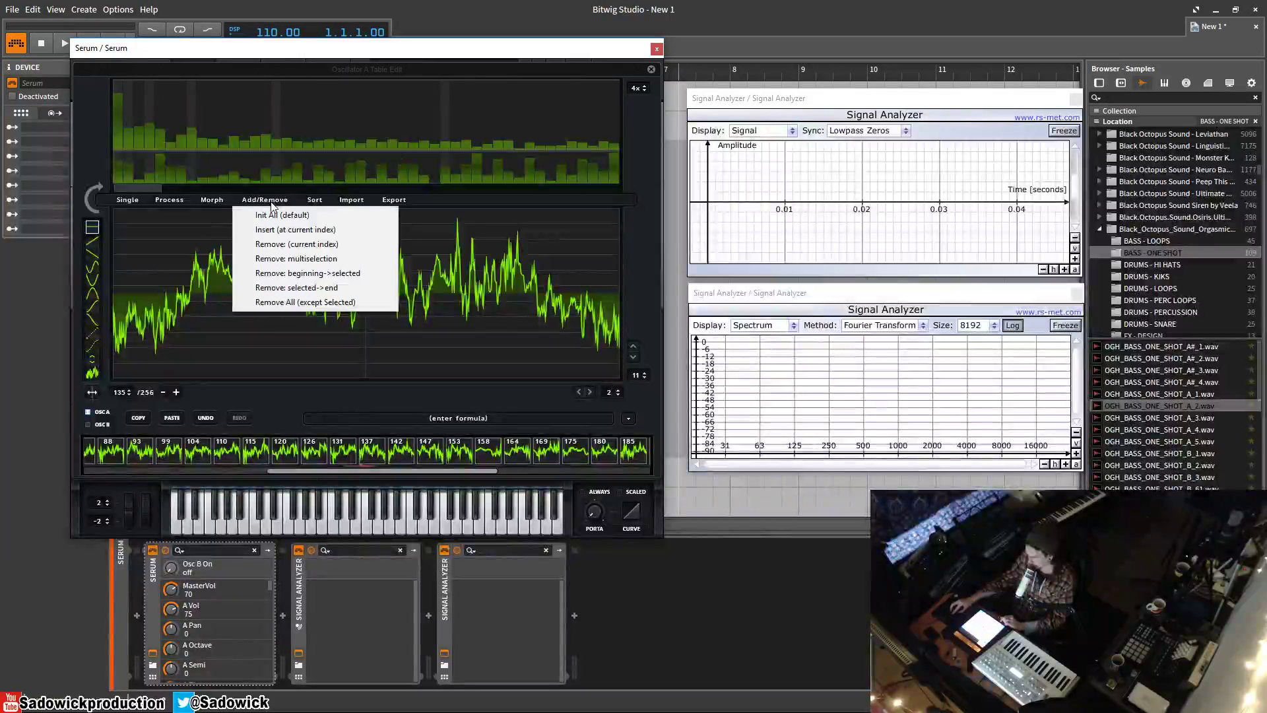
click(320, 279)
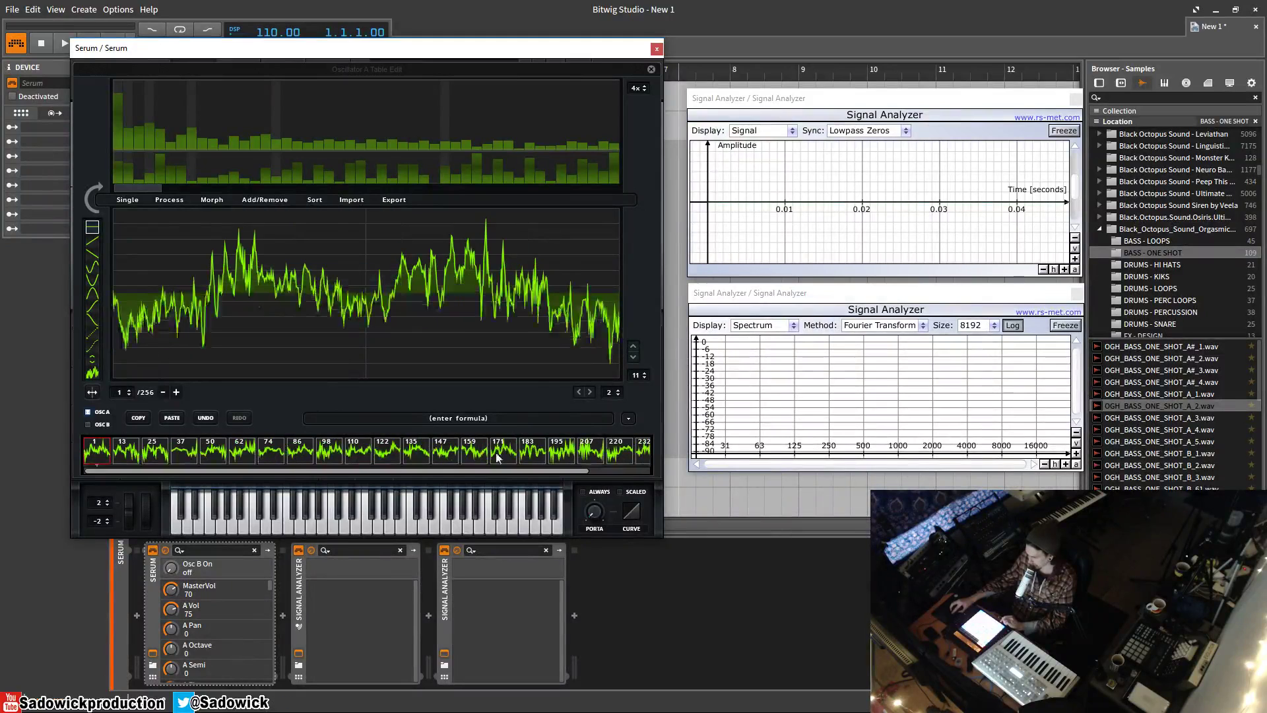
drag(460, 470, 525, 474)
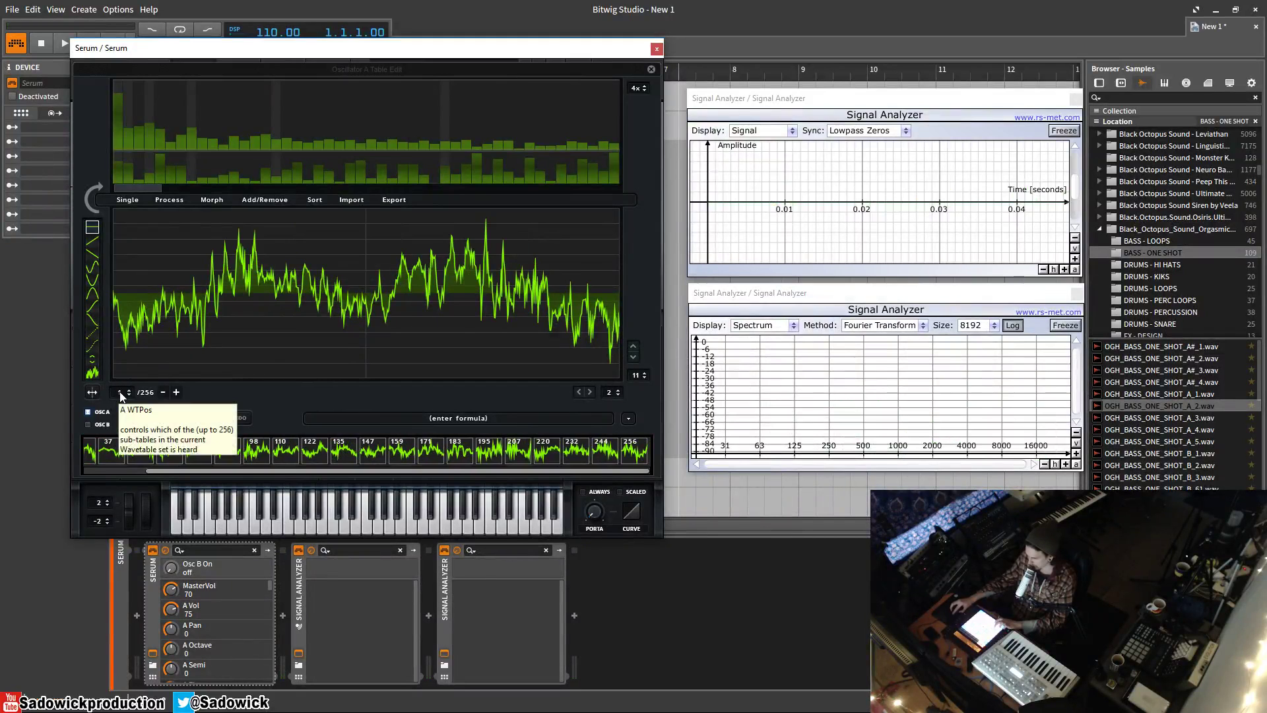
Step: Set oscillator A's wavetable position to 135 and remove the frames from there to the end
drag(120, 392, 146, 334)
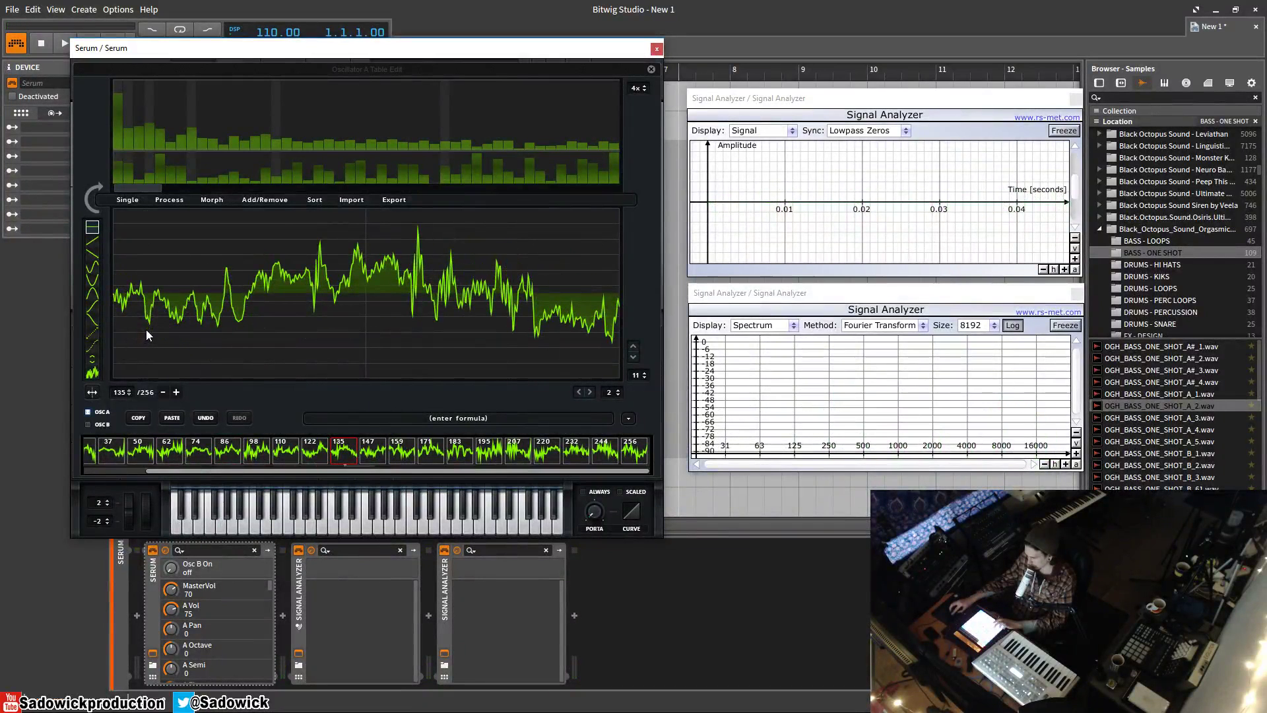
click(267, 198)
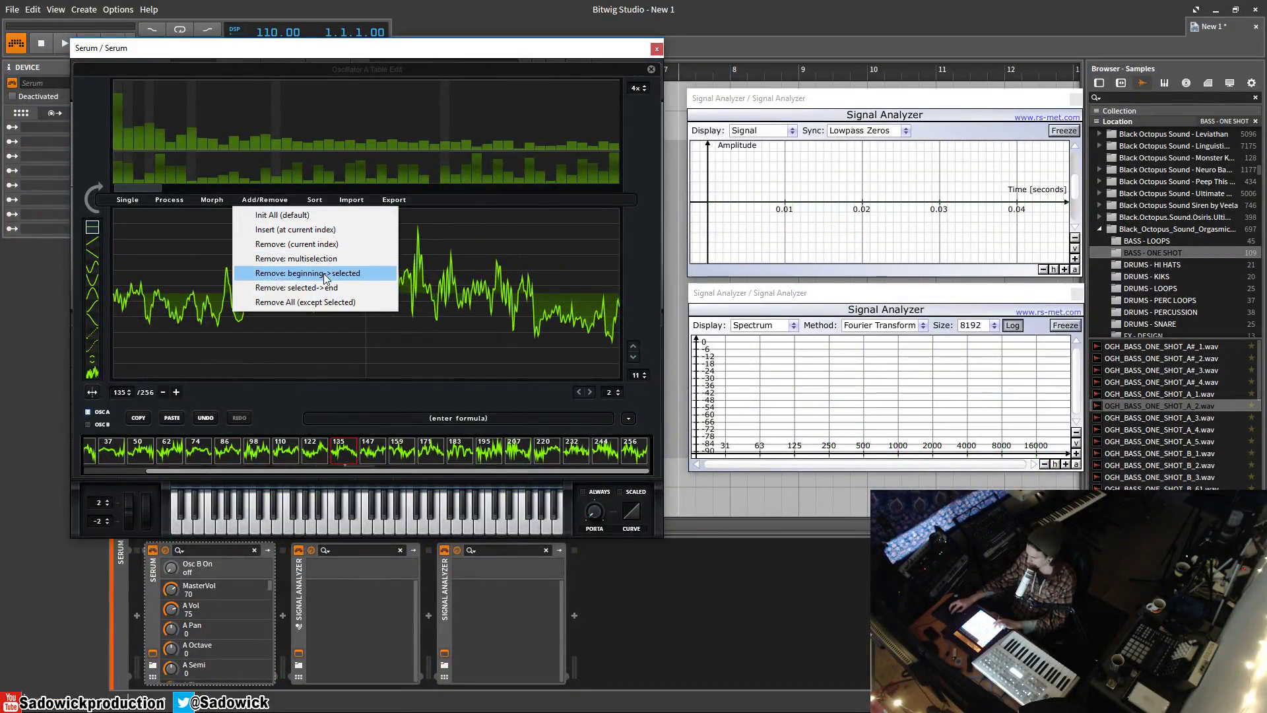
click(331, 289)
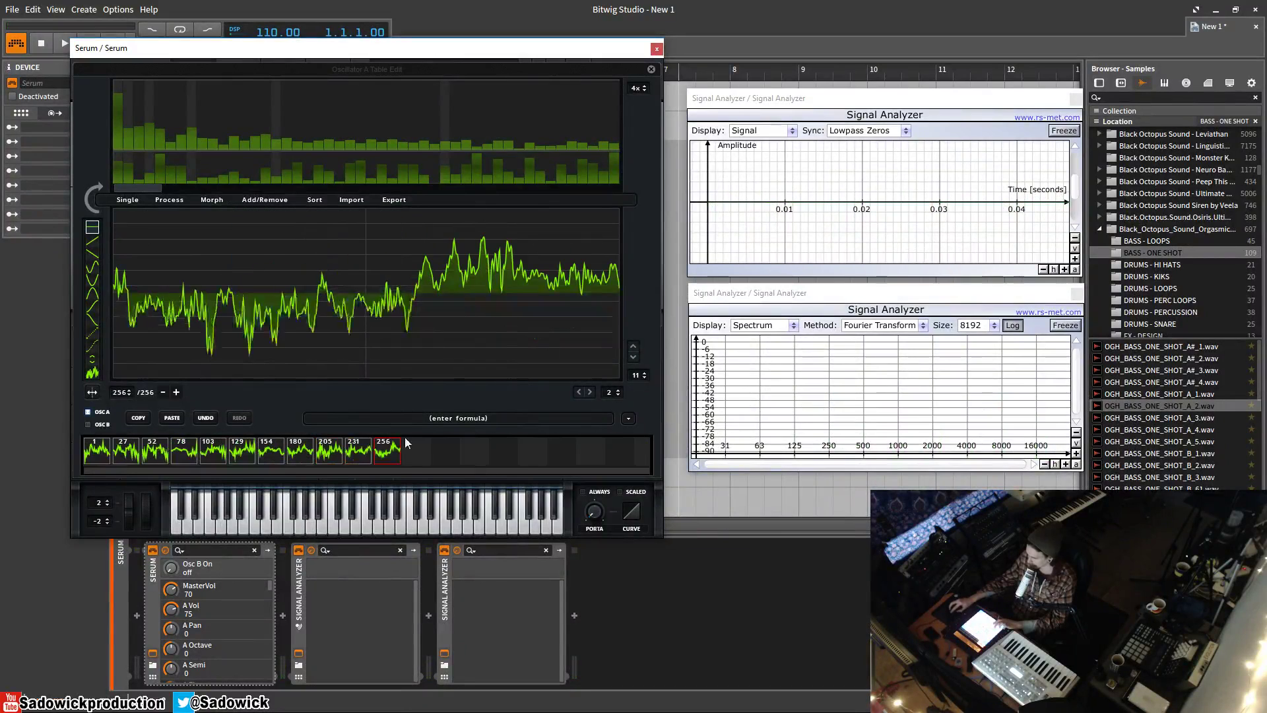
Step: Apply a spectral morph to the trimmed wavetable and audition it by sweeping oscillator A's wavetable position
click(249, 202)
click(211, 200)
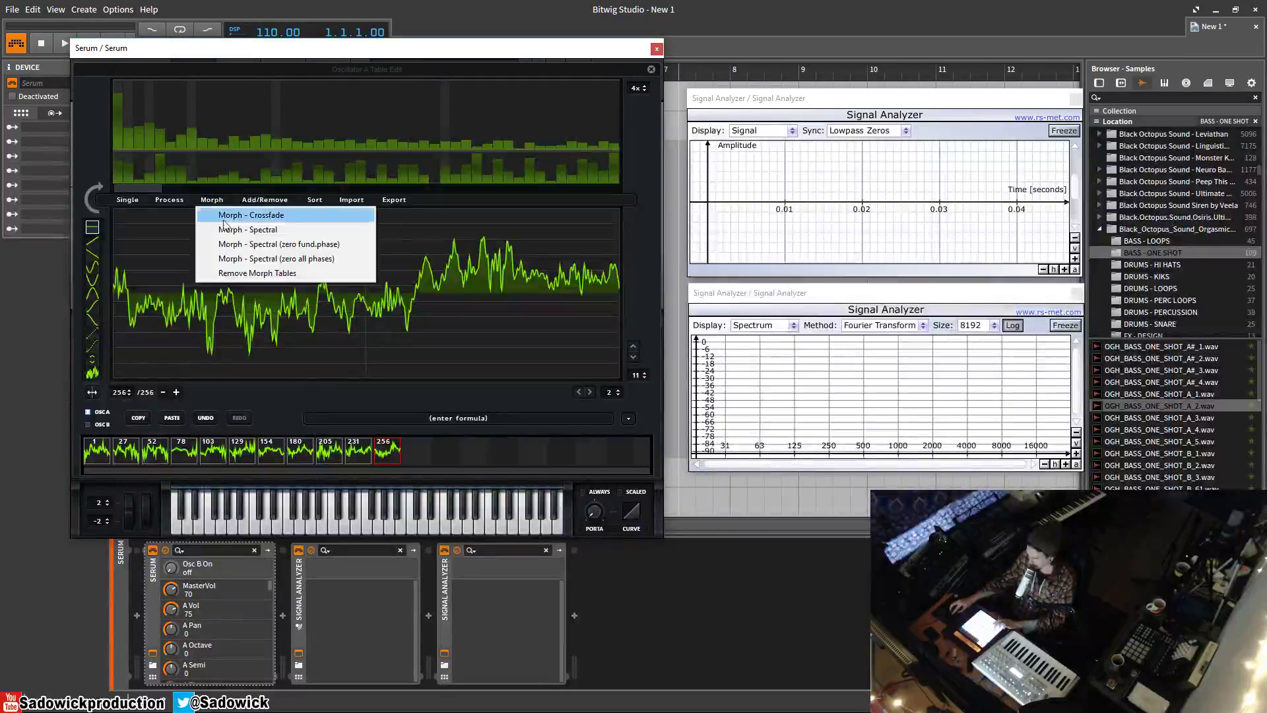
click(225, 230)
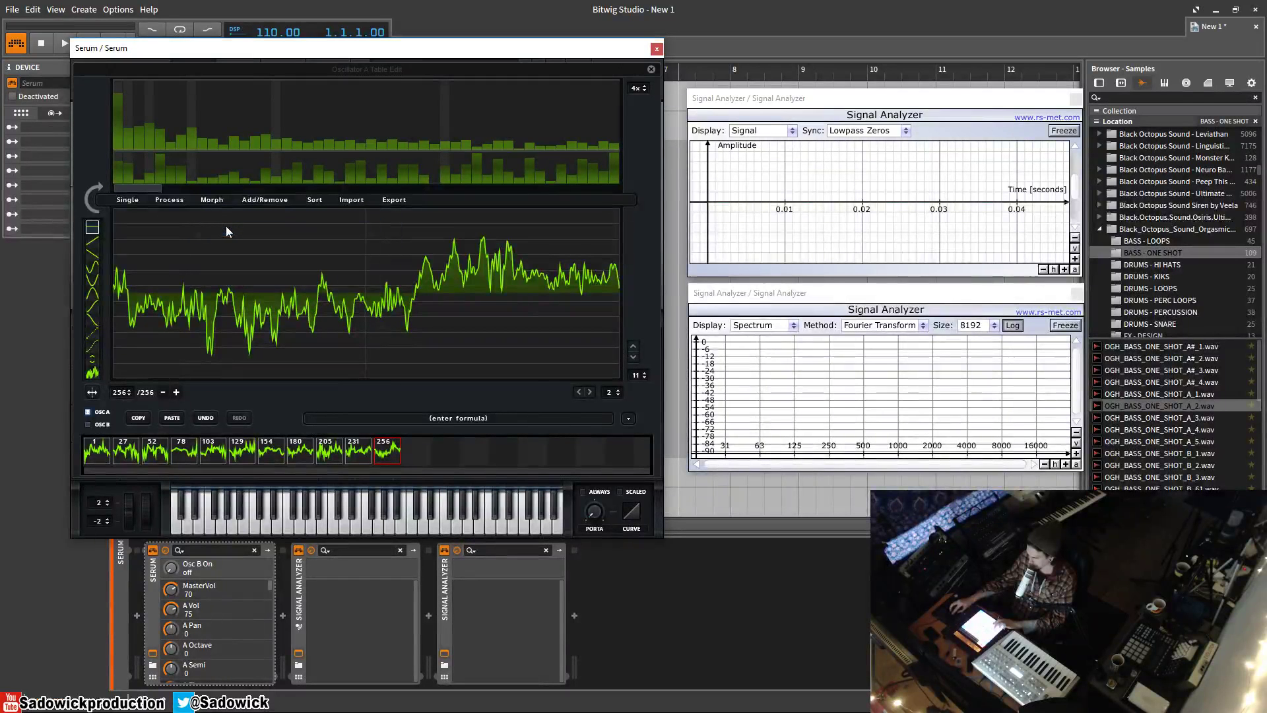
click(651, 69)
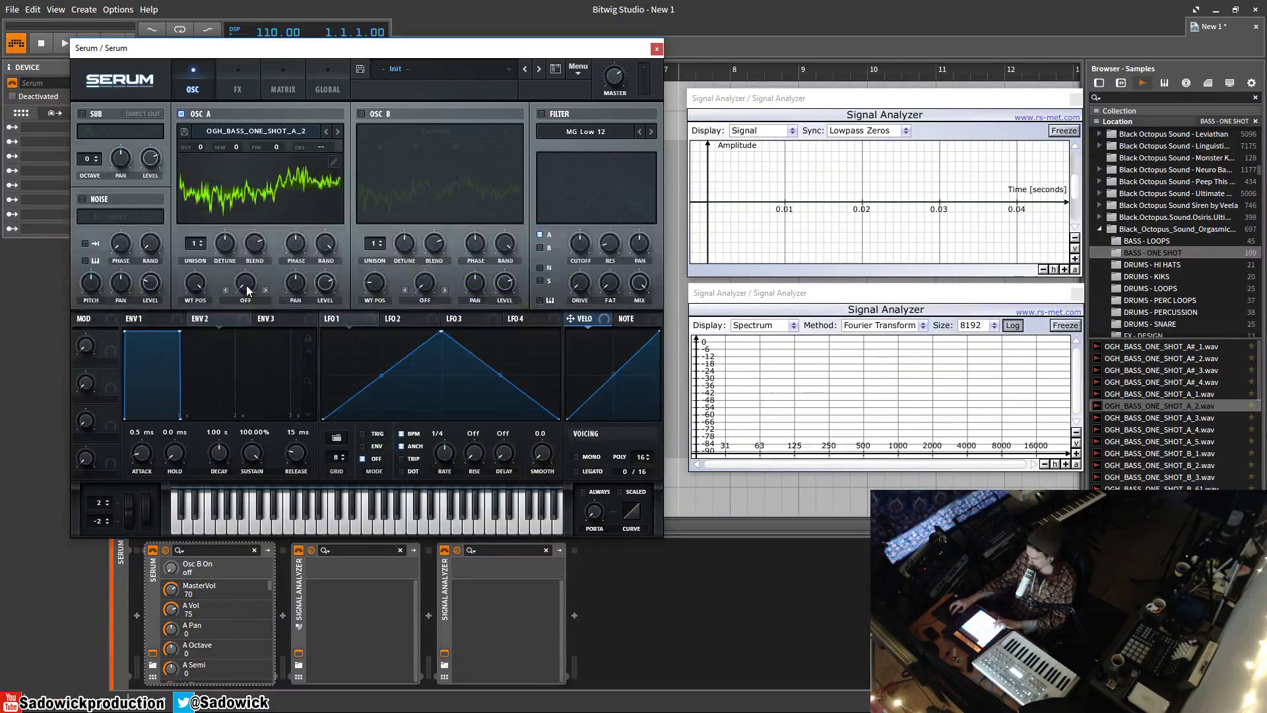
drag(212, 290, 180, 344)
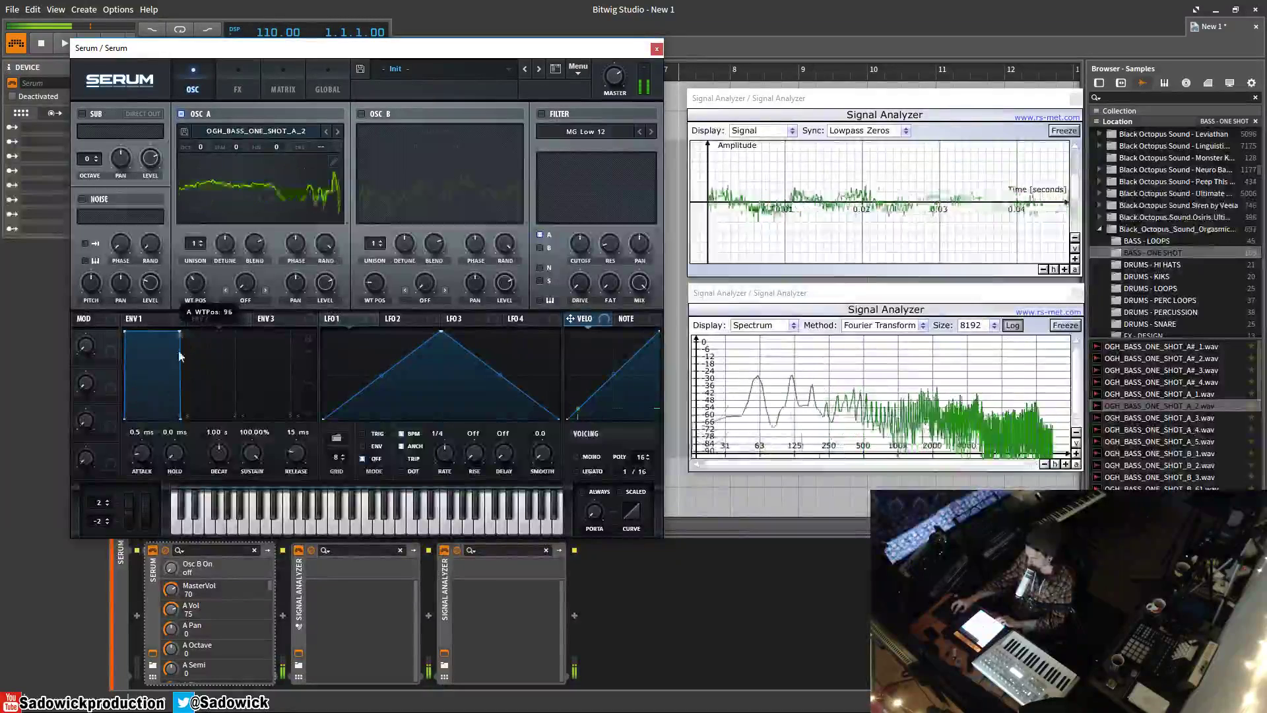
mouse_move(194, 281)
mouse_down()
mouse_move(184, 352)
mouse_move(185, 318)
mouse_move(184, 337)
mouse_move(229, 283)
mouse_move(189, 330)
mouse_move(198, 300)
mouse_up()
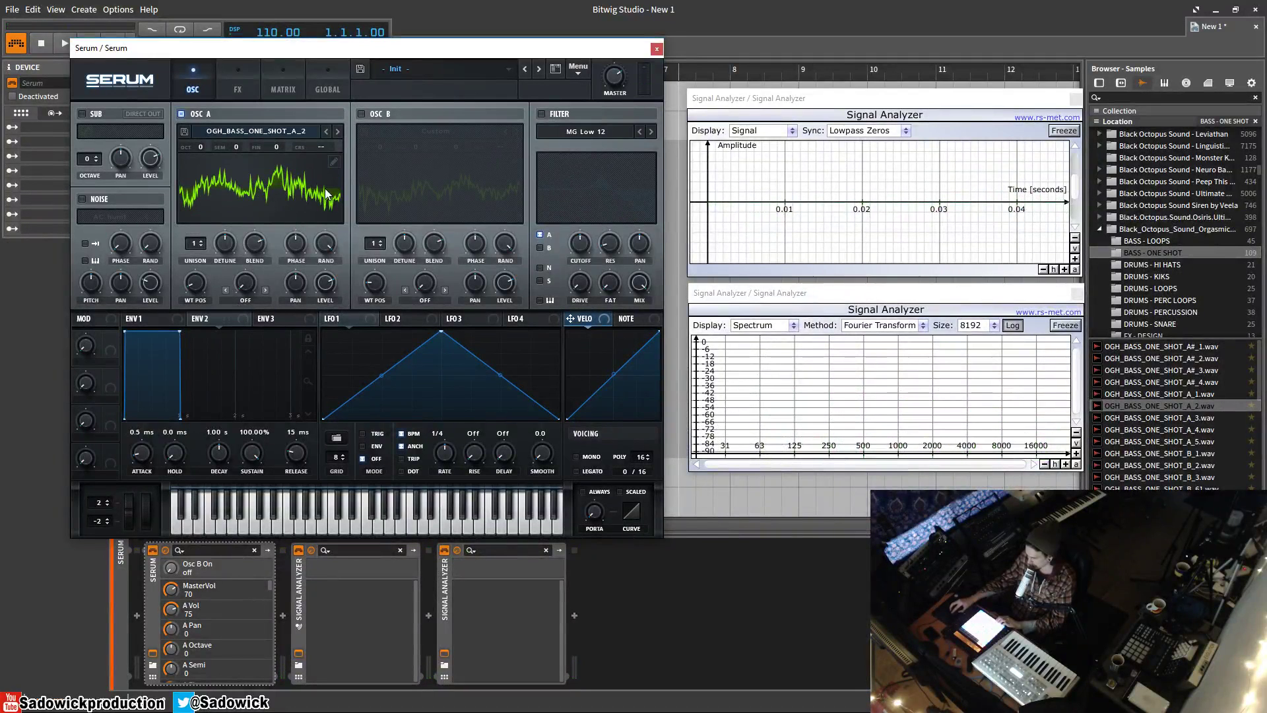
Step: Normalize each frame of oscillator A's wavetable separately and return to frame 1
click(335, 161)
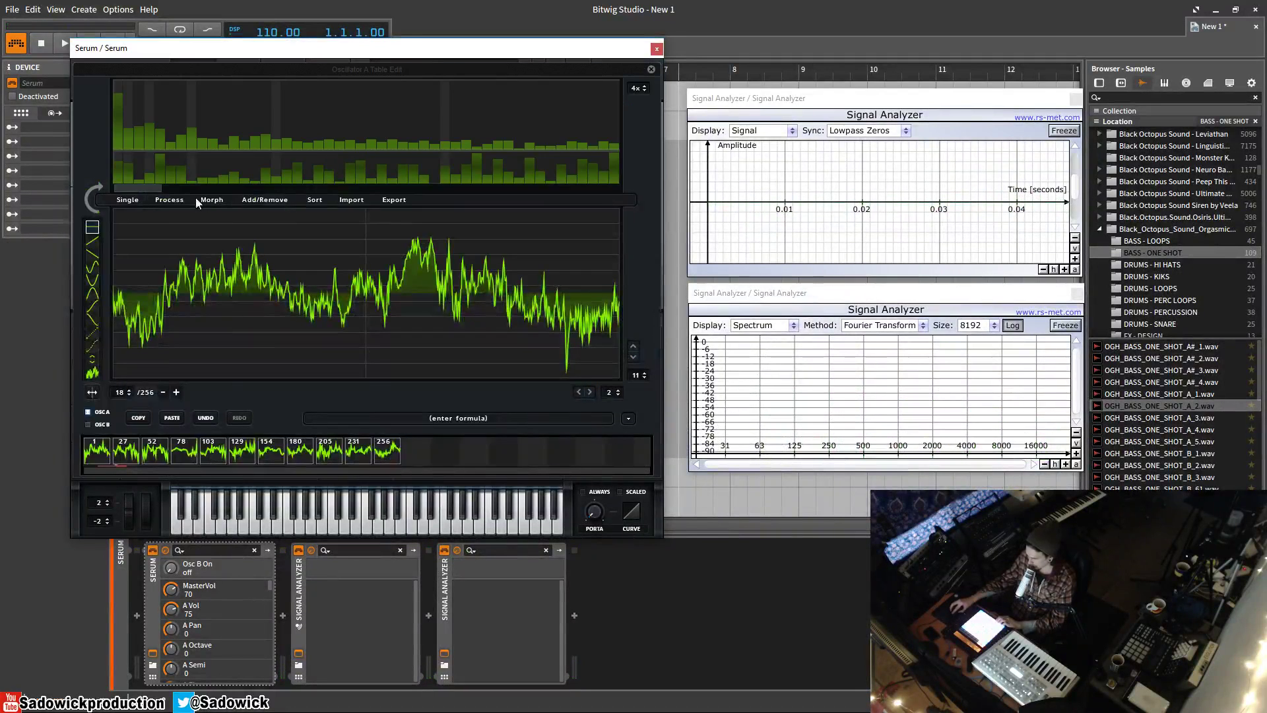
click(170, 199)
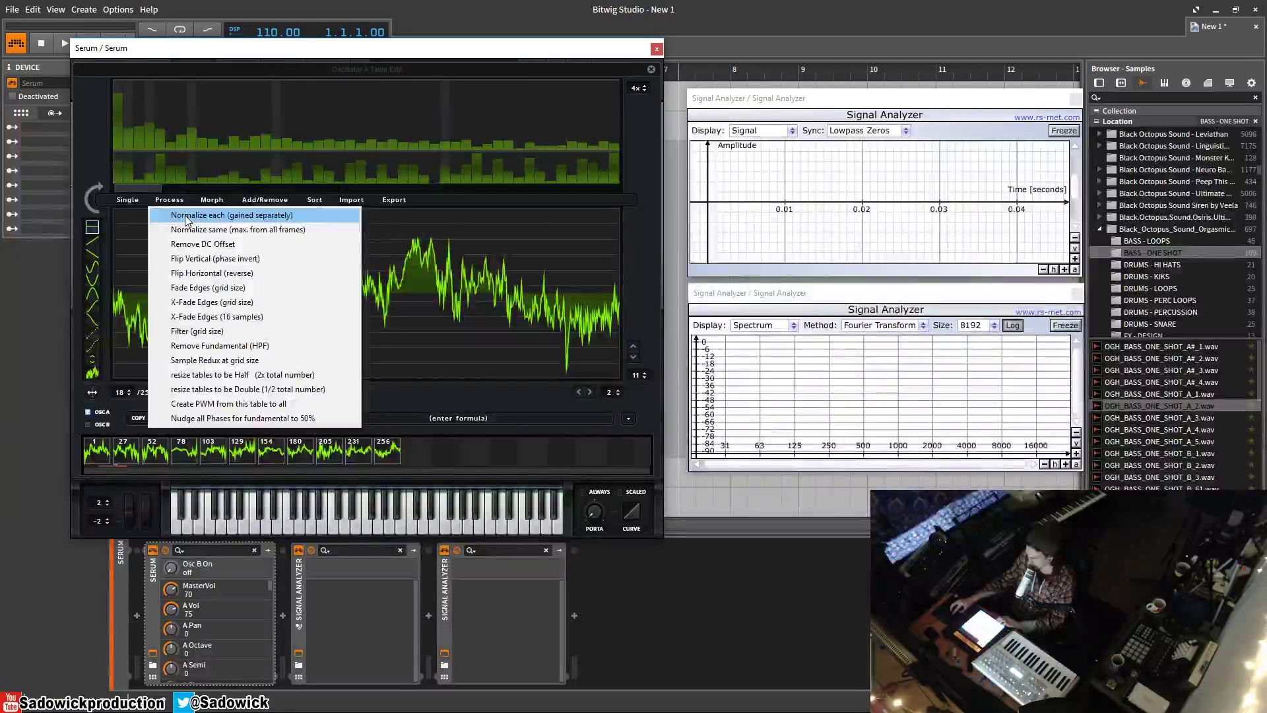
click(186, 218)
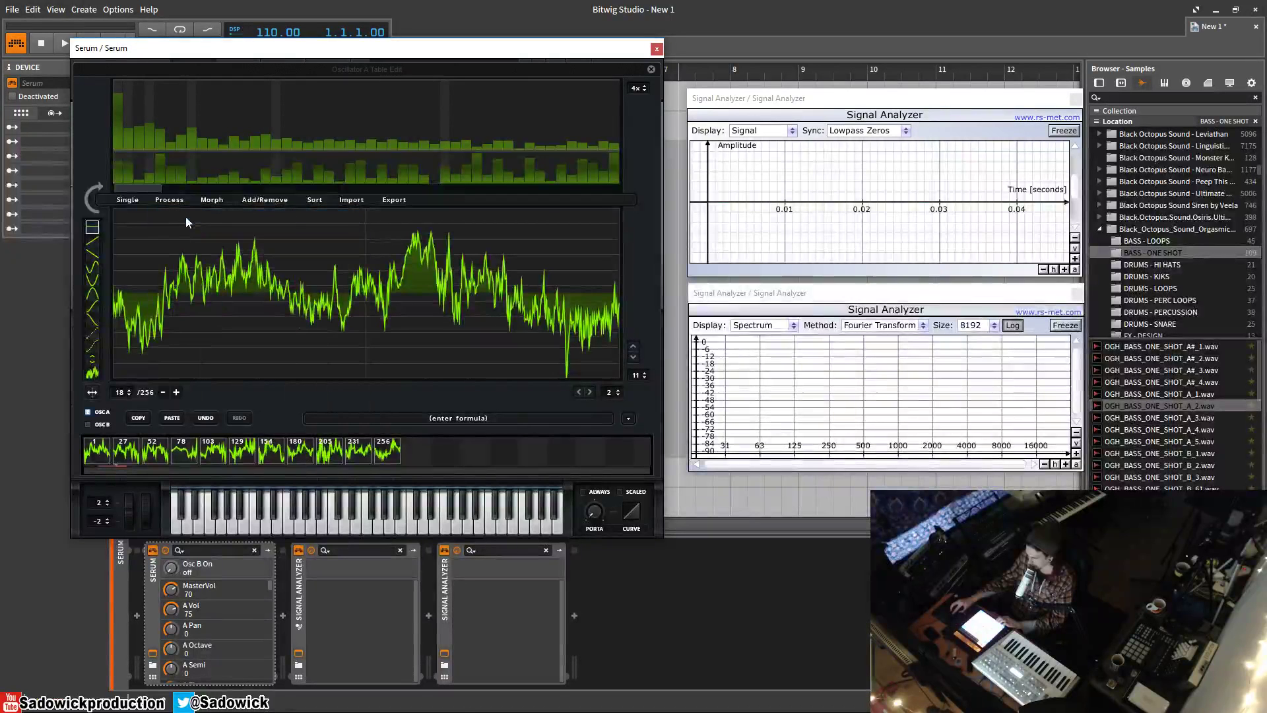
click(103, 459)
click(652, 69)
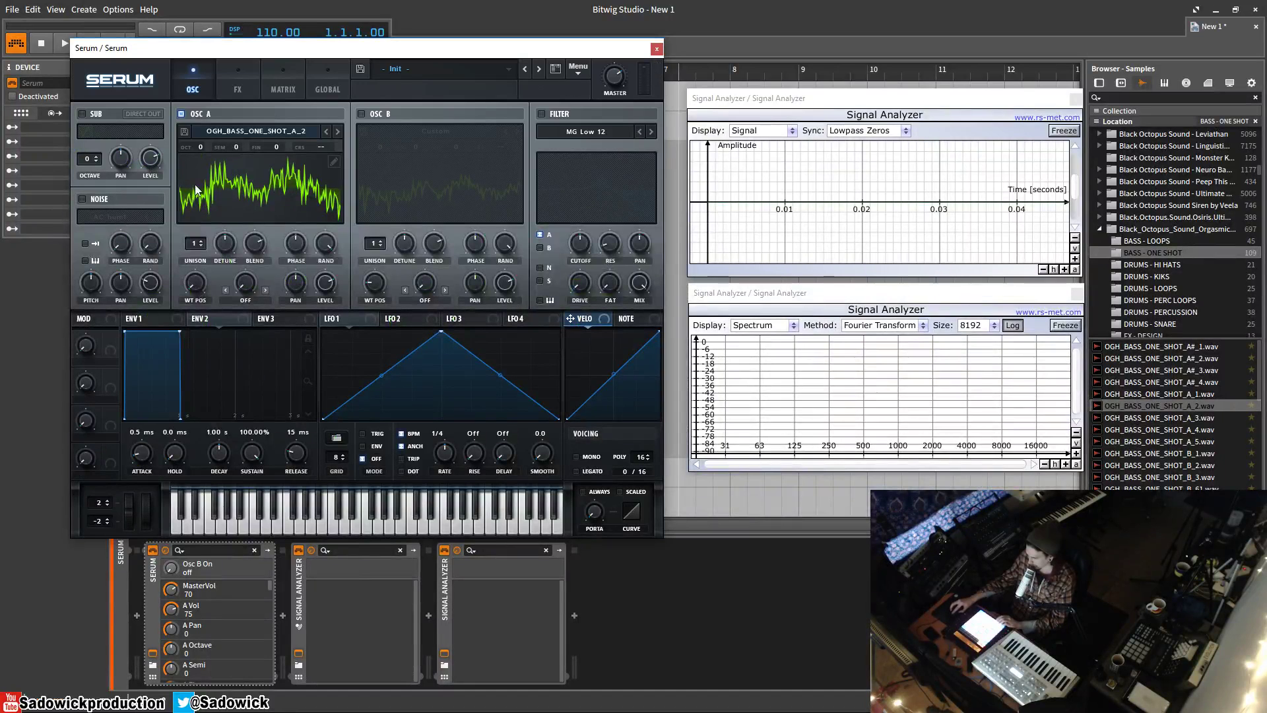
Step: Modulate oscillator A's wavetable position with LFO 1 and set the LFO rate to 1/8
mouse_move(196, 285)
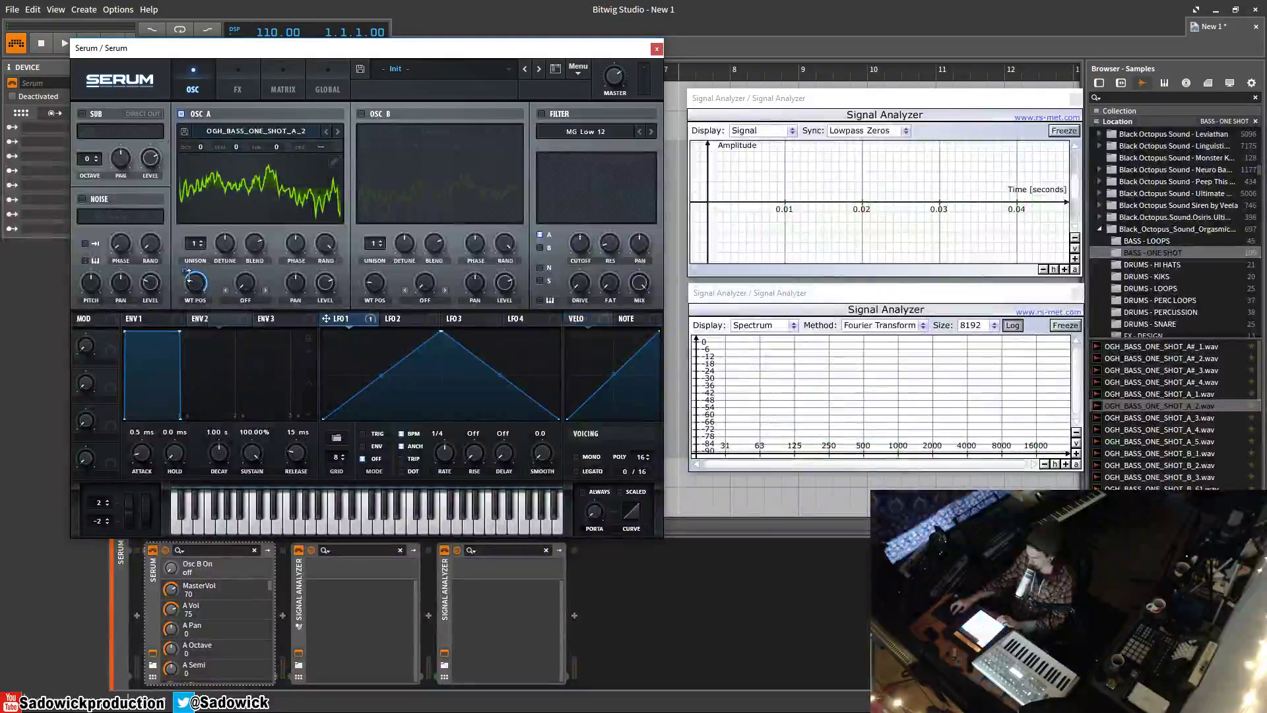
drag(190, 276, 186, 274)
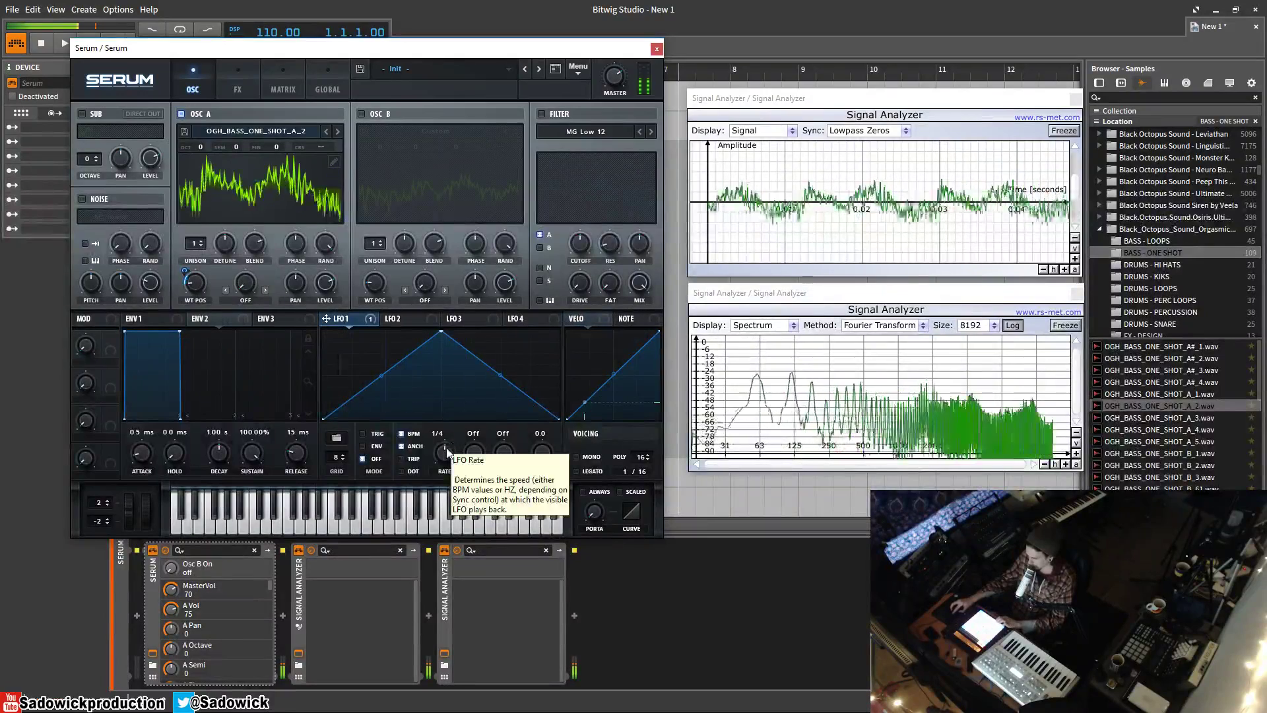
drag(447, 451, 452, 444)
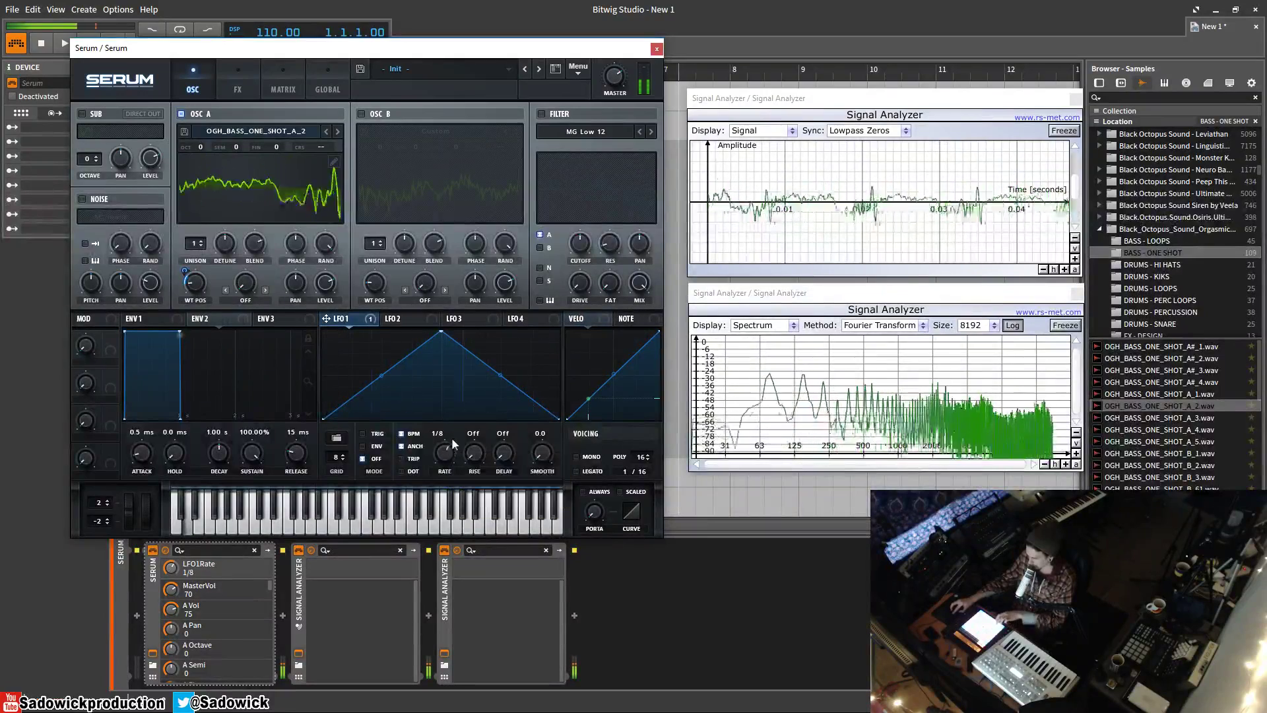
drag(452, 439, 431, 442)
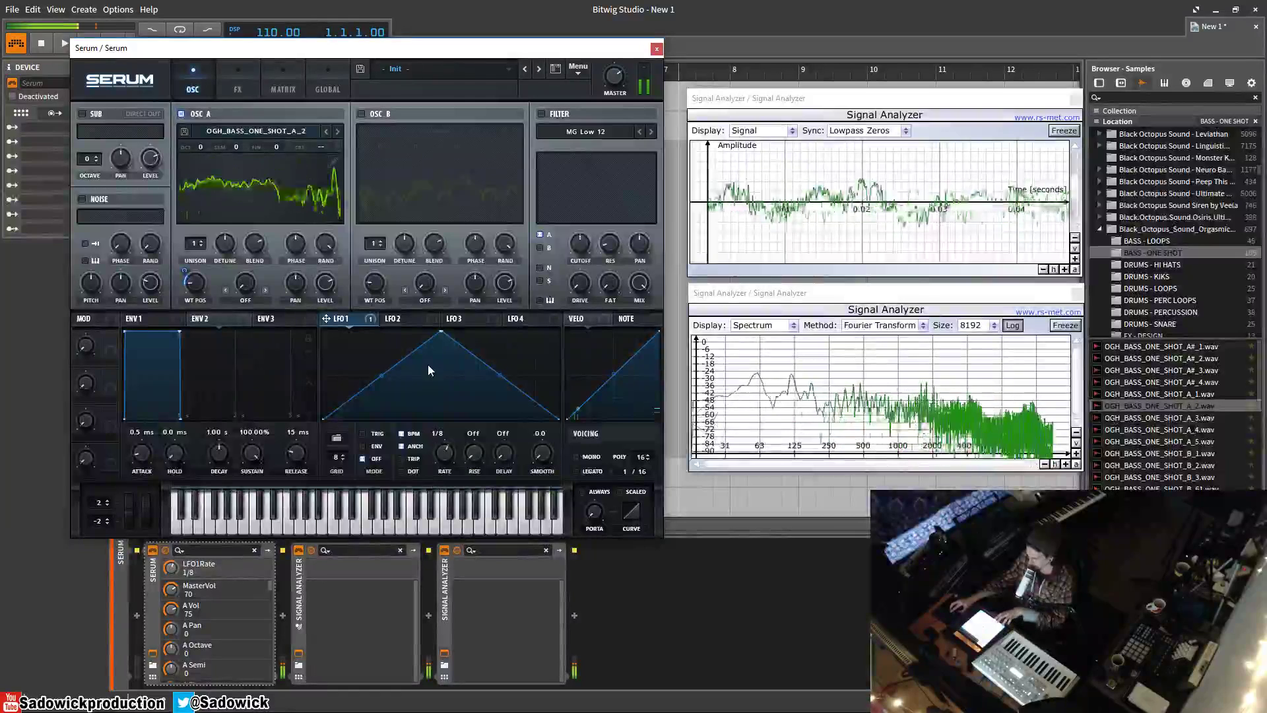
Step: Switch oscillator B on and audition it together with oscillator A
click(362, 114)
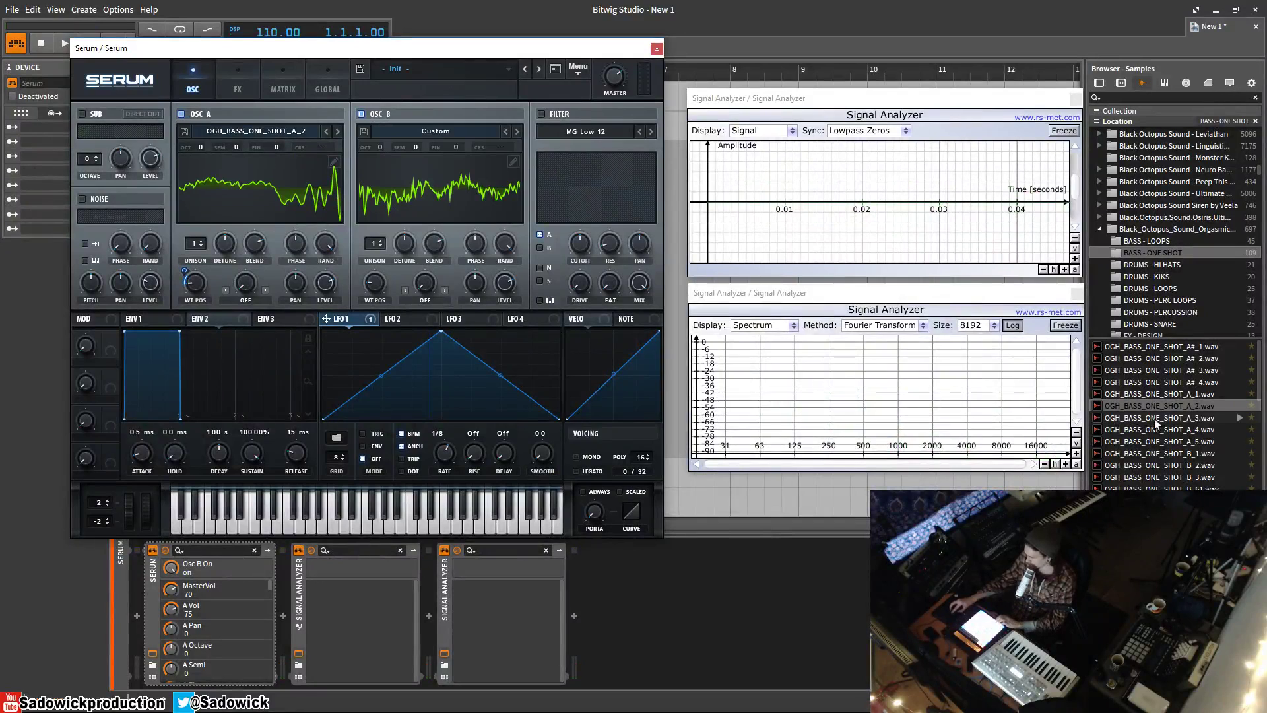
click(1165, 406)
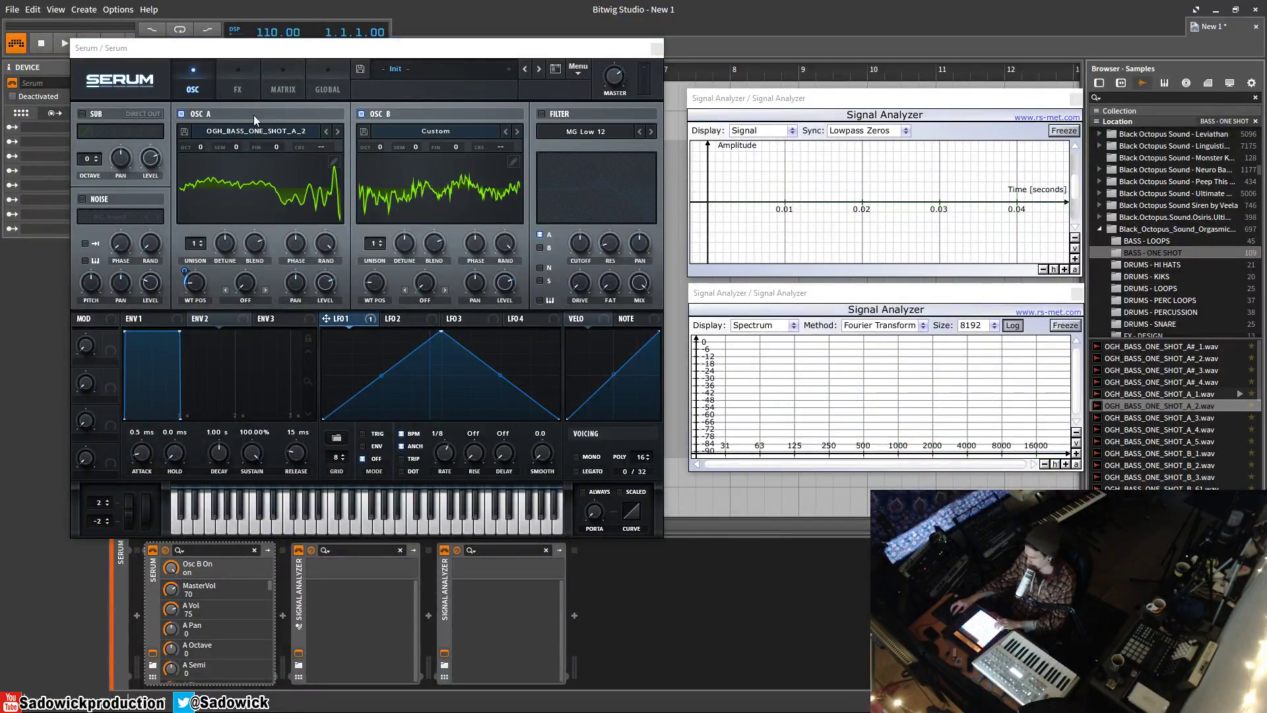
click(270, 55)
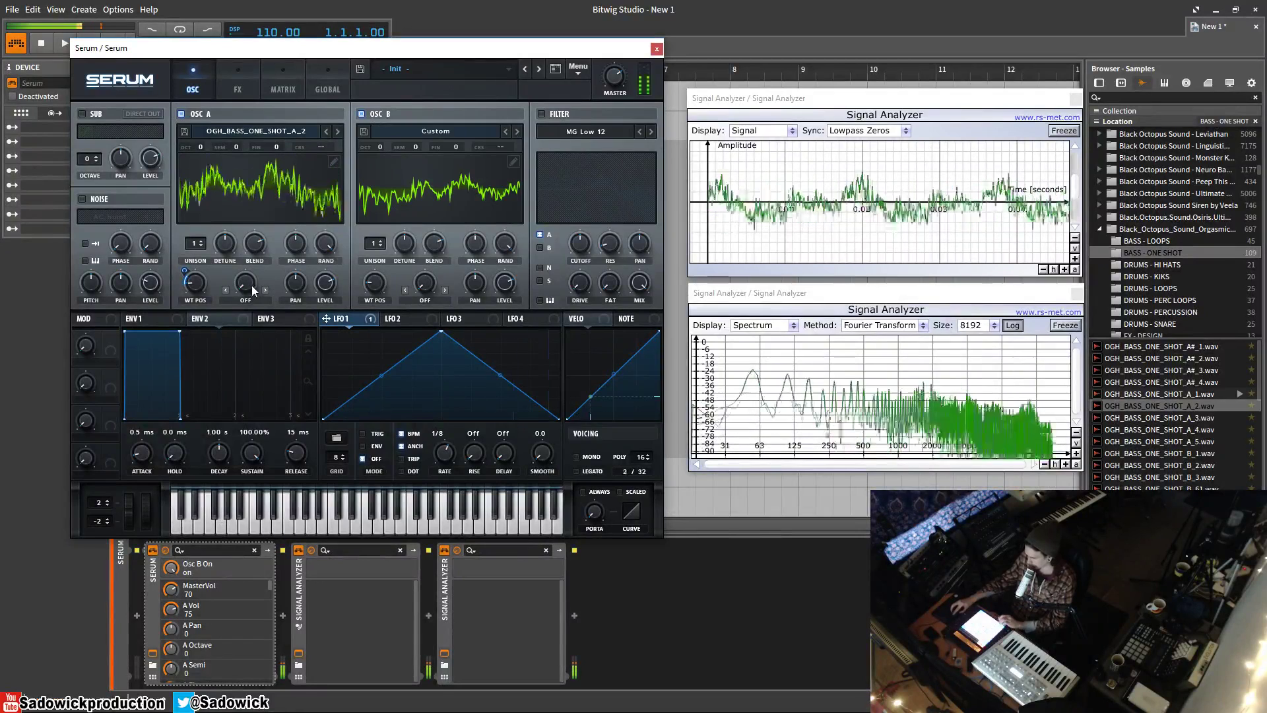
Step: Set LFO 1's rate to 1/4 and, with oscillator B switched off, set oscillator A's wavetable position to 40
drag(445, 450, 444, 460)
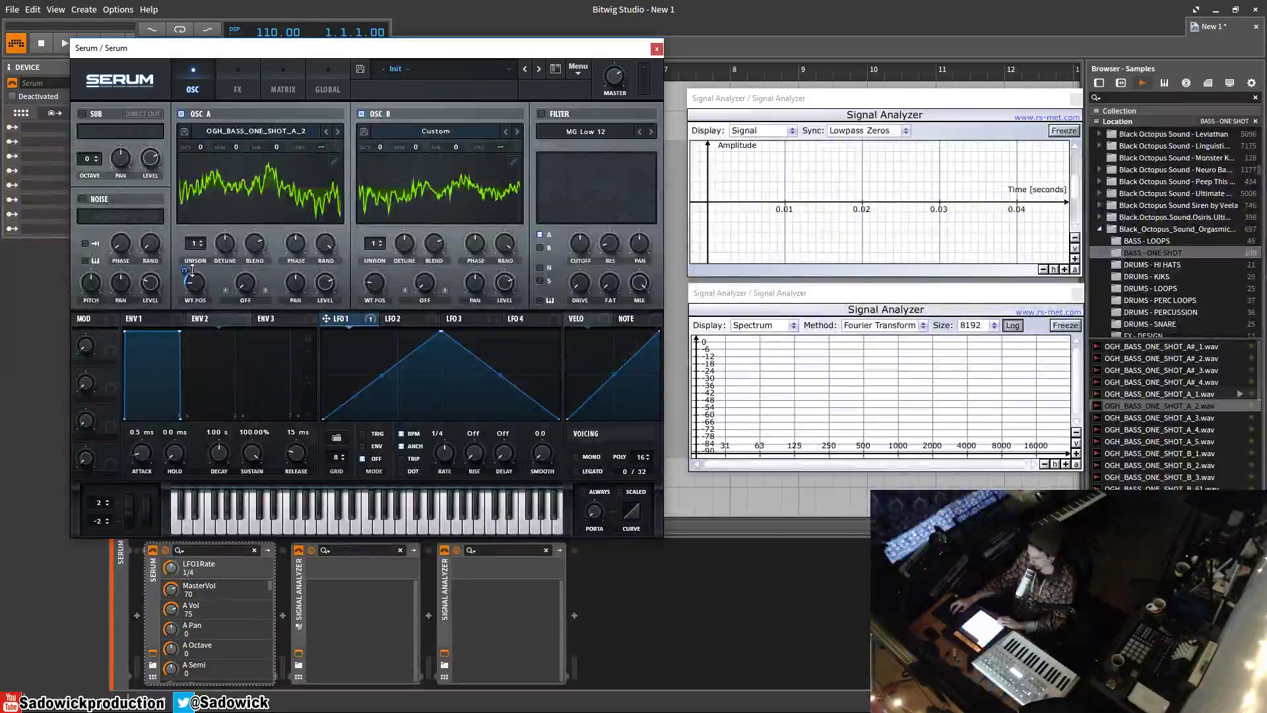
drag(196, 286, 192, 264)
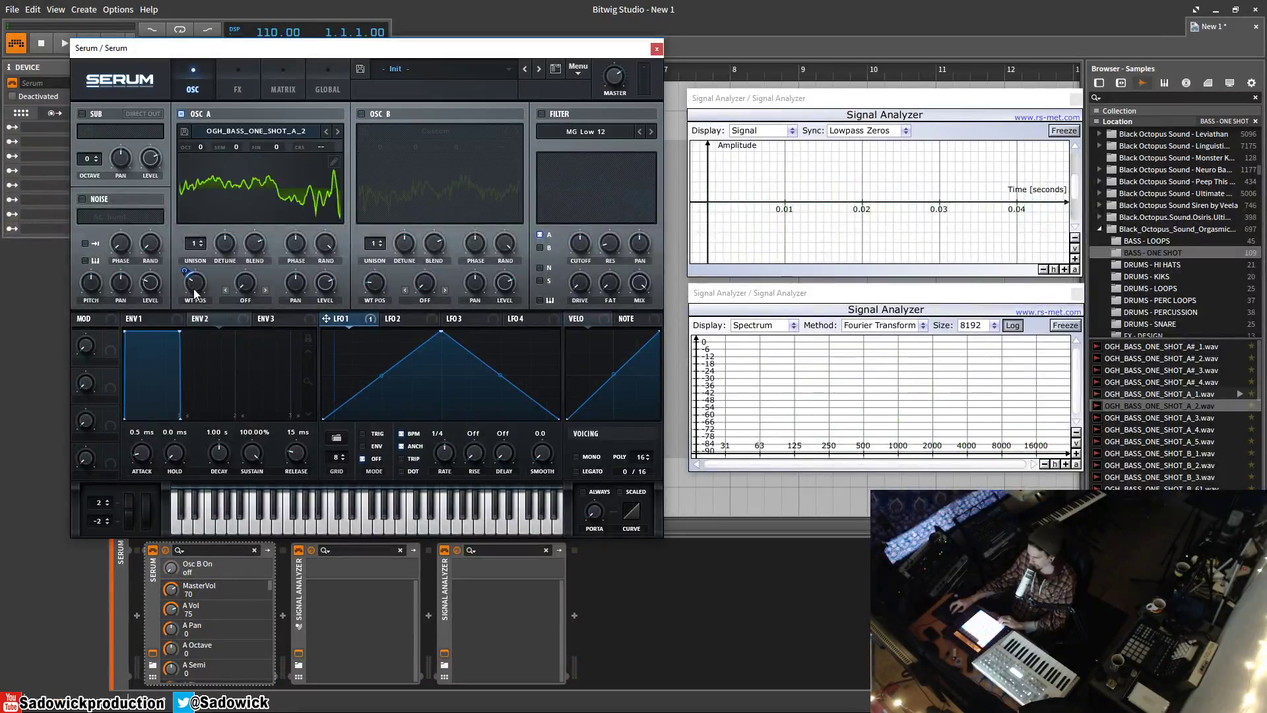
mouse_move(194, 289)
mouse_down()
mouse_move(195, 218)
mouse_move(181, 290)
mouse_up()
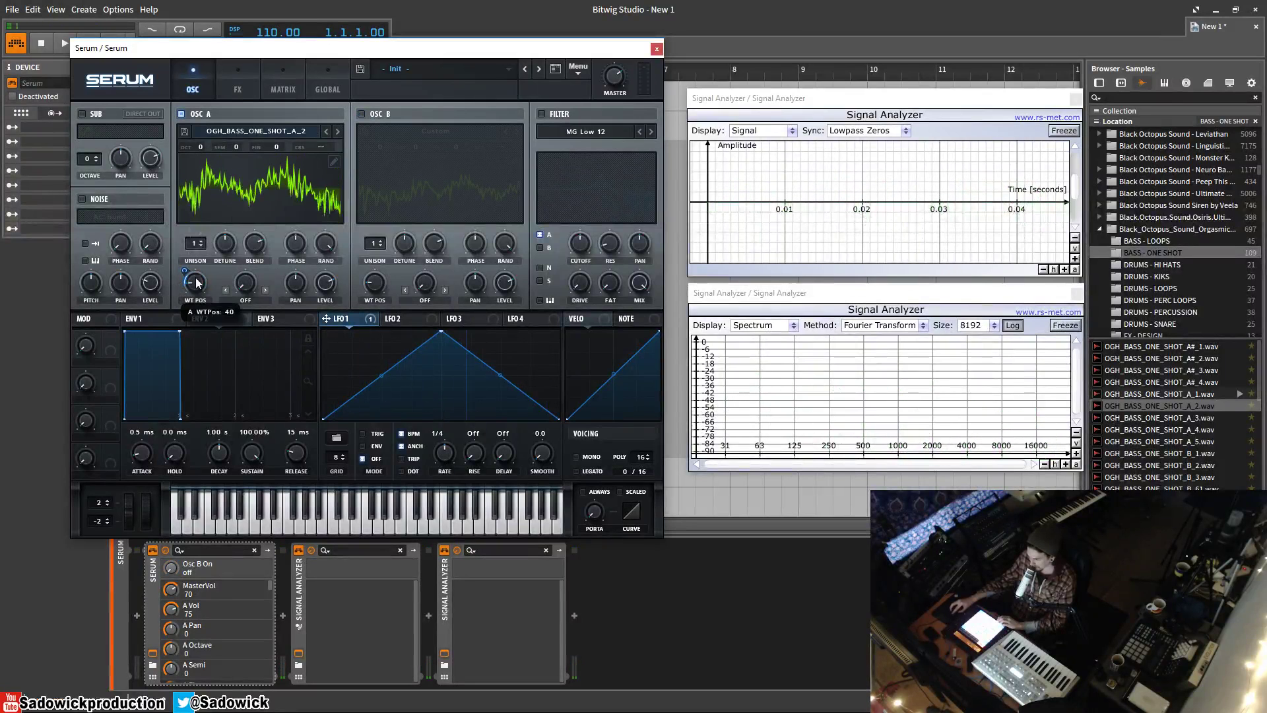
Step: Remove the frames from frame 78 to the end of oscillator A's wavetable
click(333, 161)
click(154, 452)
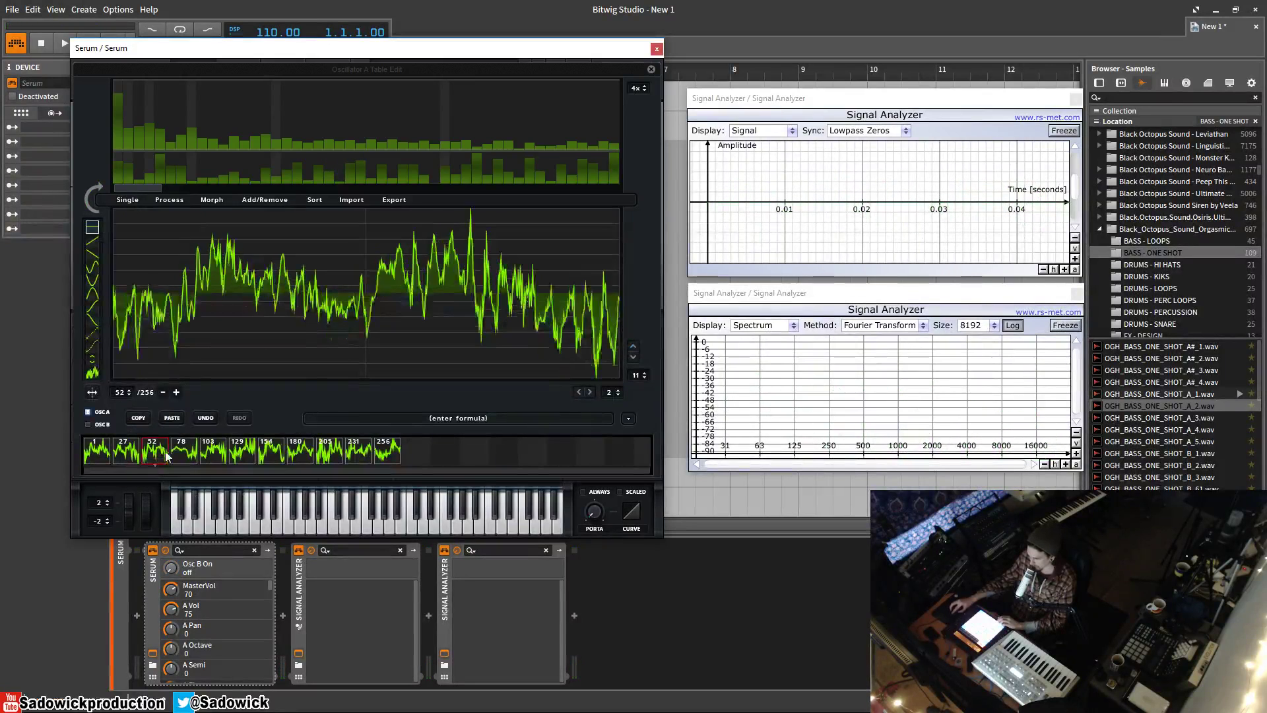
click(264, 199)
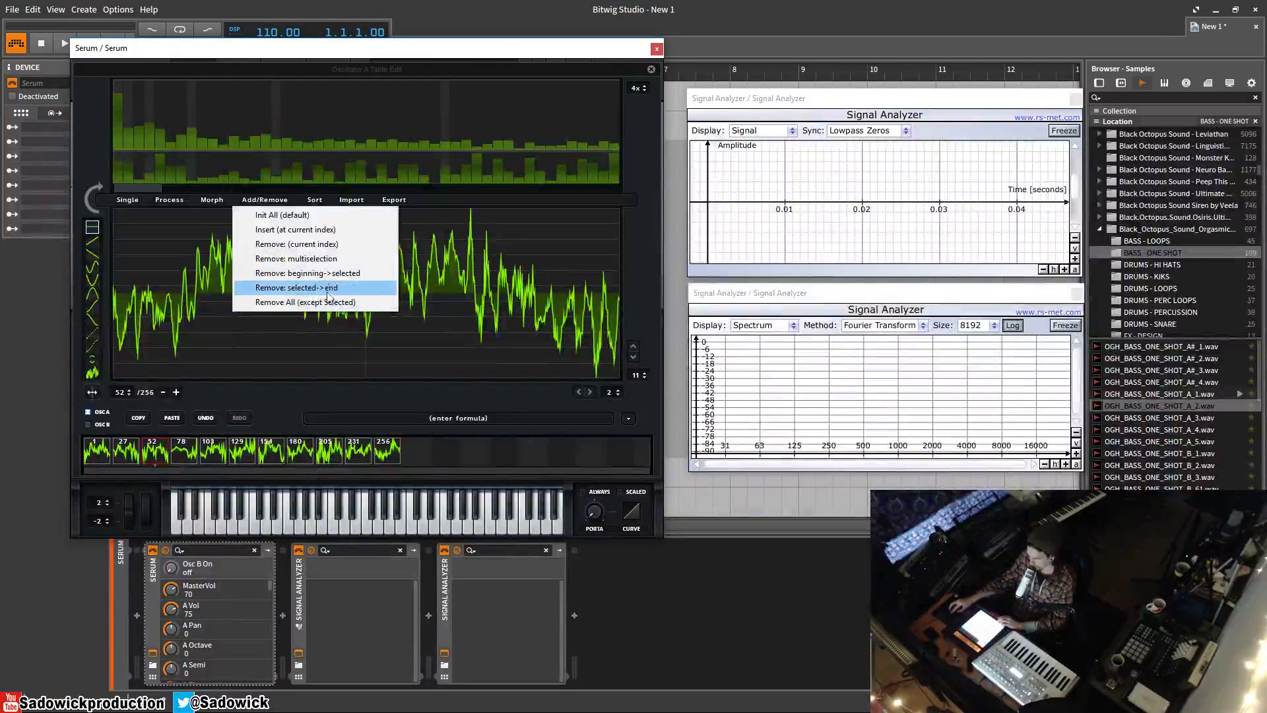
click(332, 290)
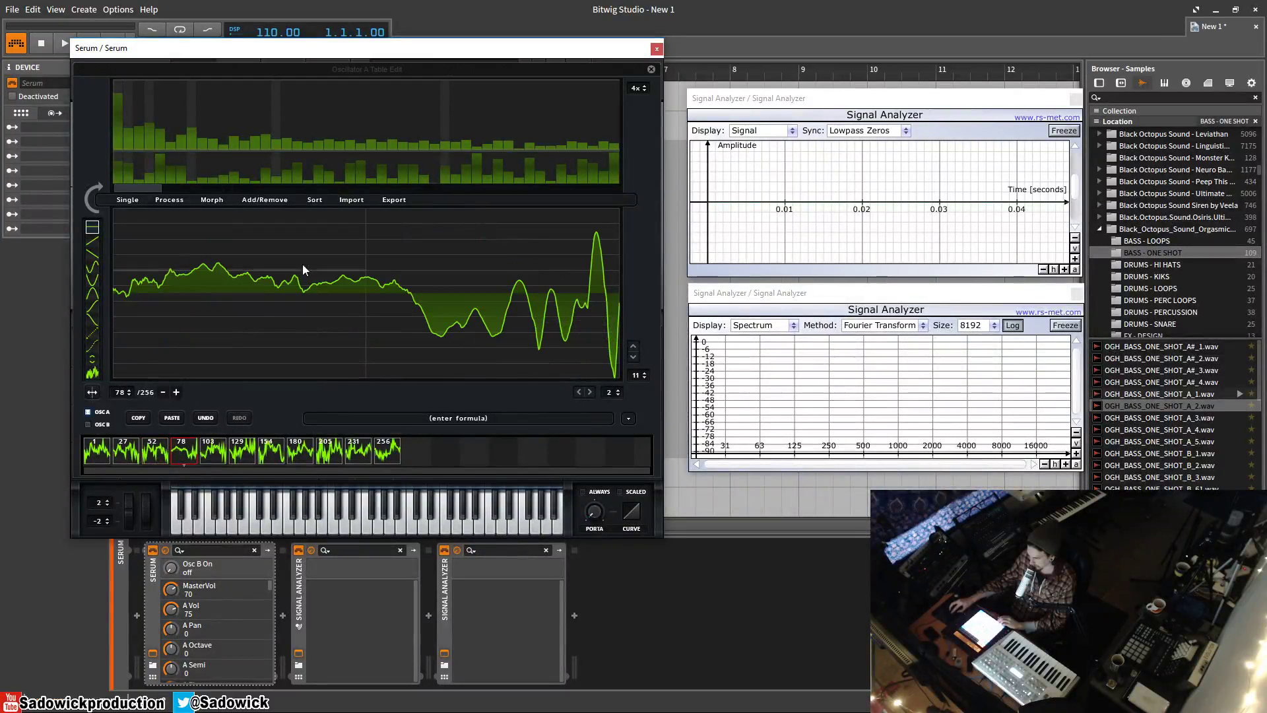
click(245, 200)
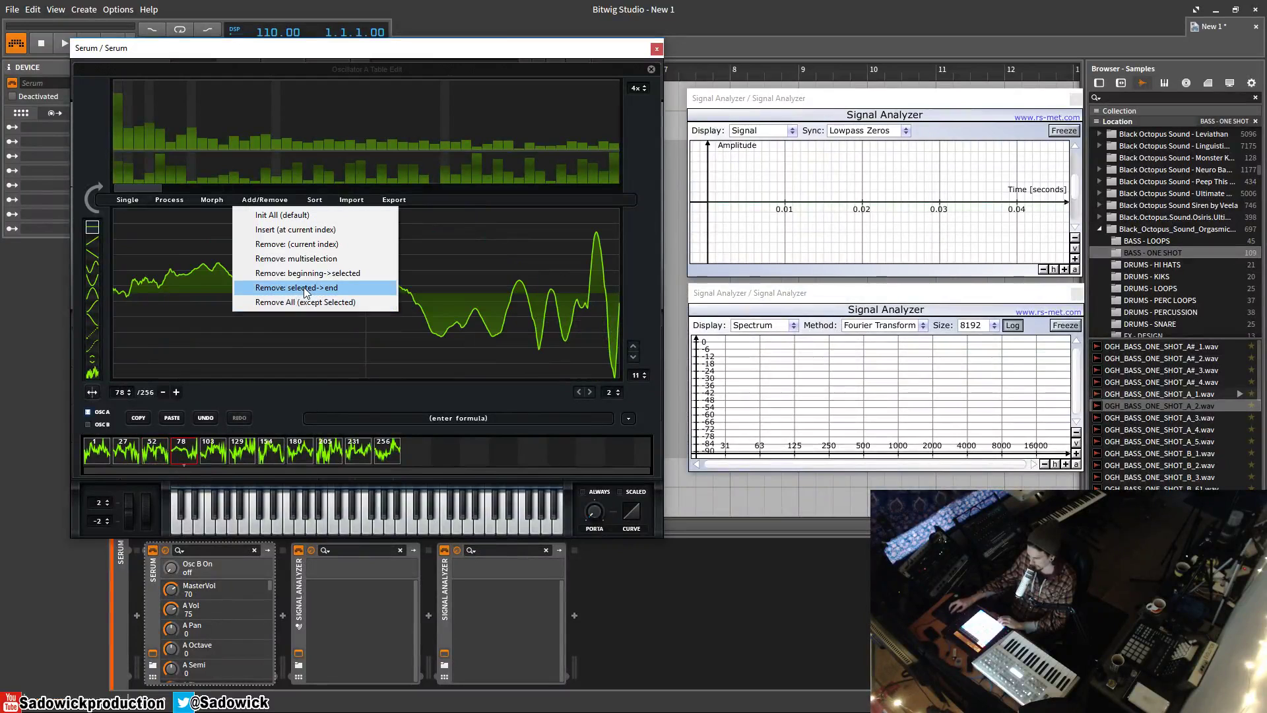
click(317, 364)
Step: Check the remaining frames 129, 256 and 1 of oscillator A's wavetable and close the wavetable editor
click(126, 454)
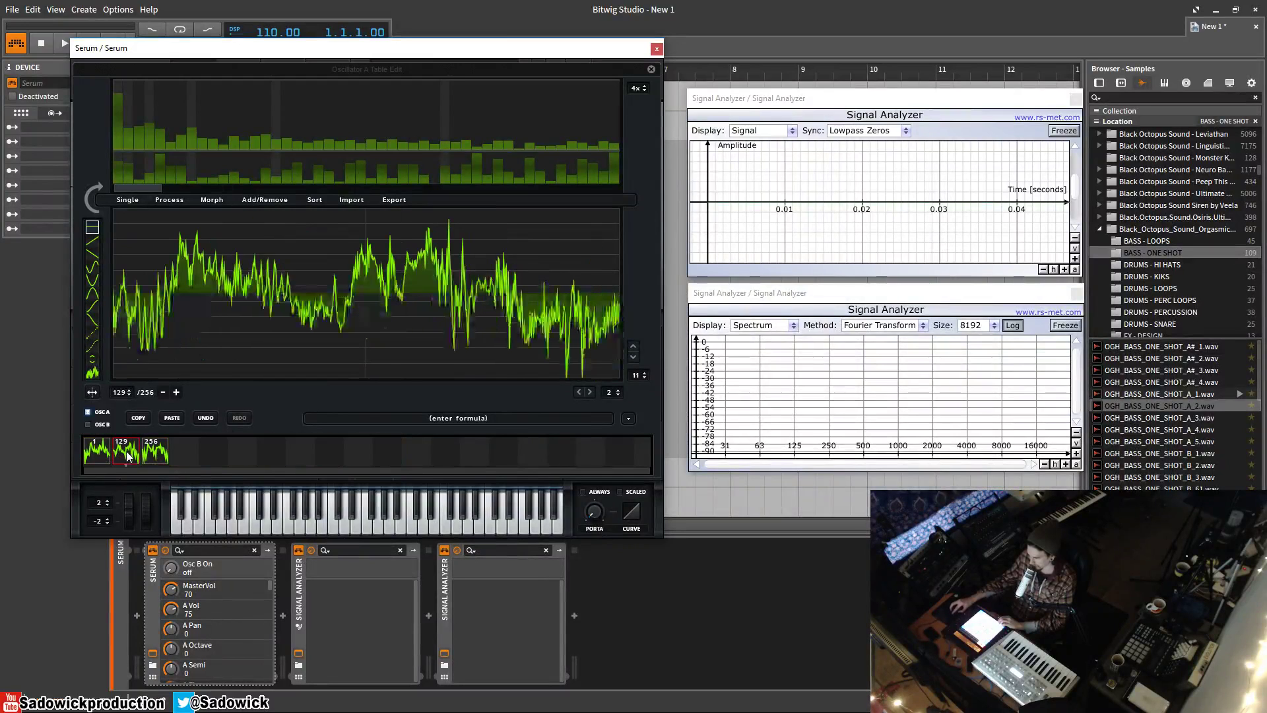
click(156, 451)
click(121, 455)
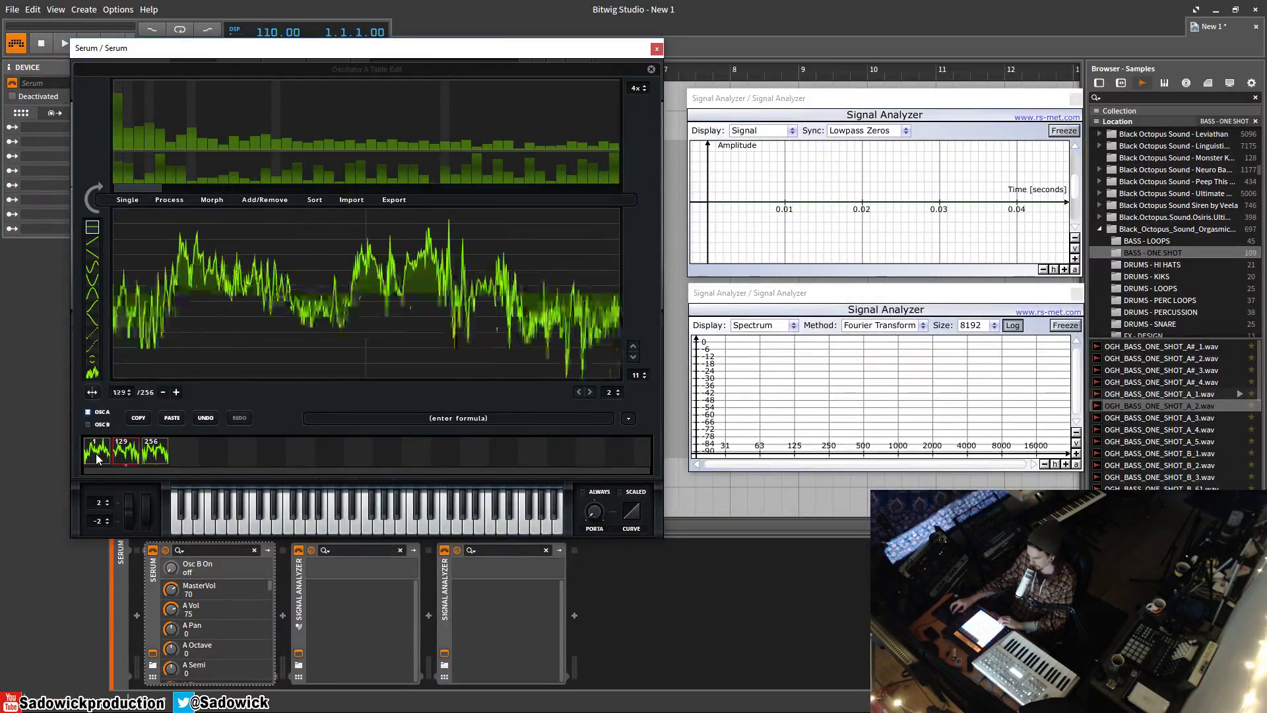
click(98, 455)
click(650, 69)
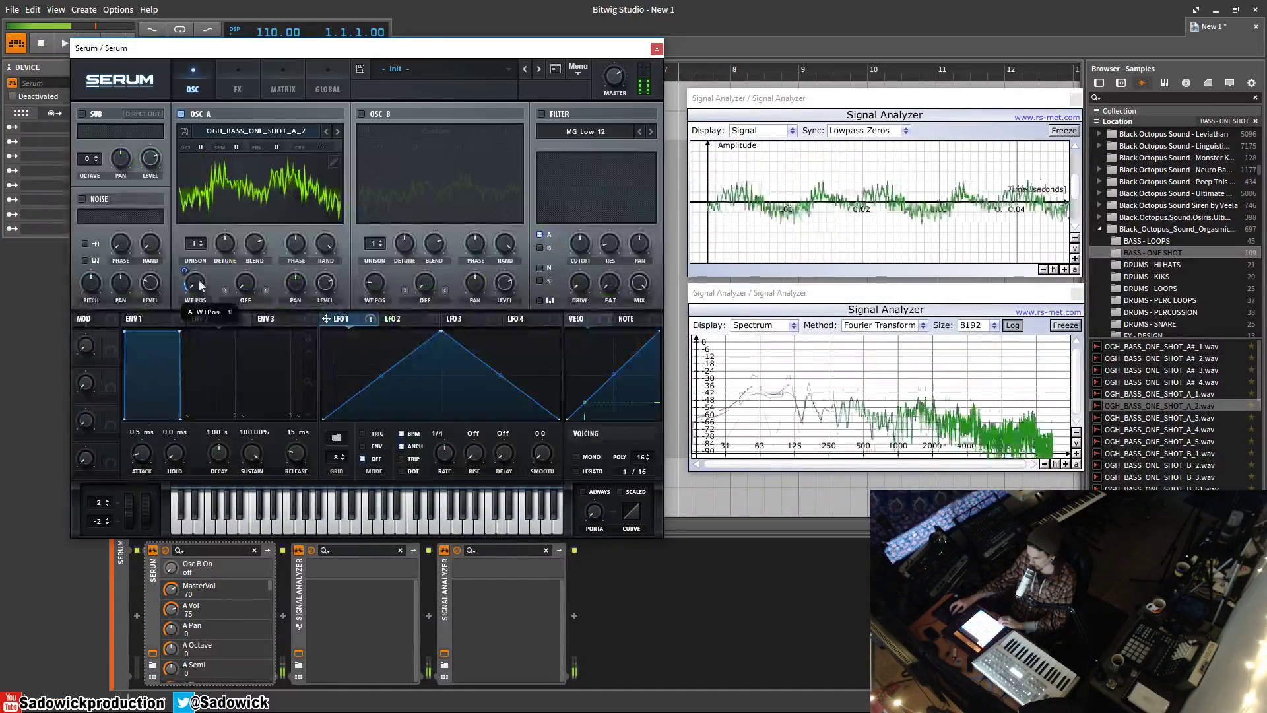
Step: Adjust oscillator A's wavetable position with 2 unison voices at 0.01 detune, and set LFO 1's rate to 8 bar
drag(203, 284, 223, 308)
click(200, 241)
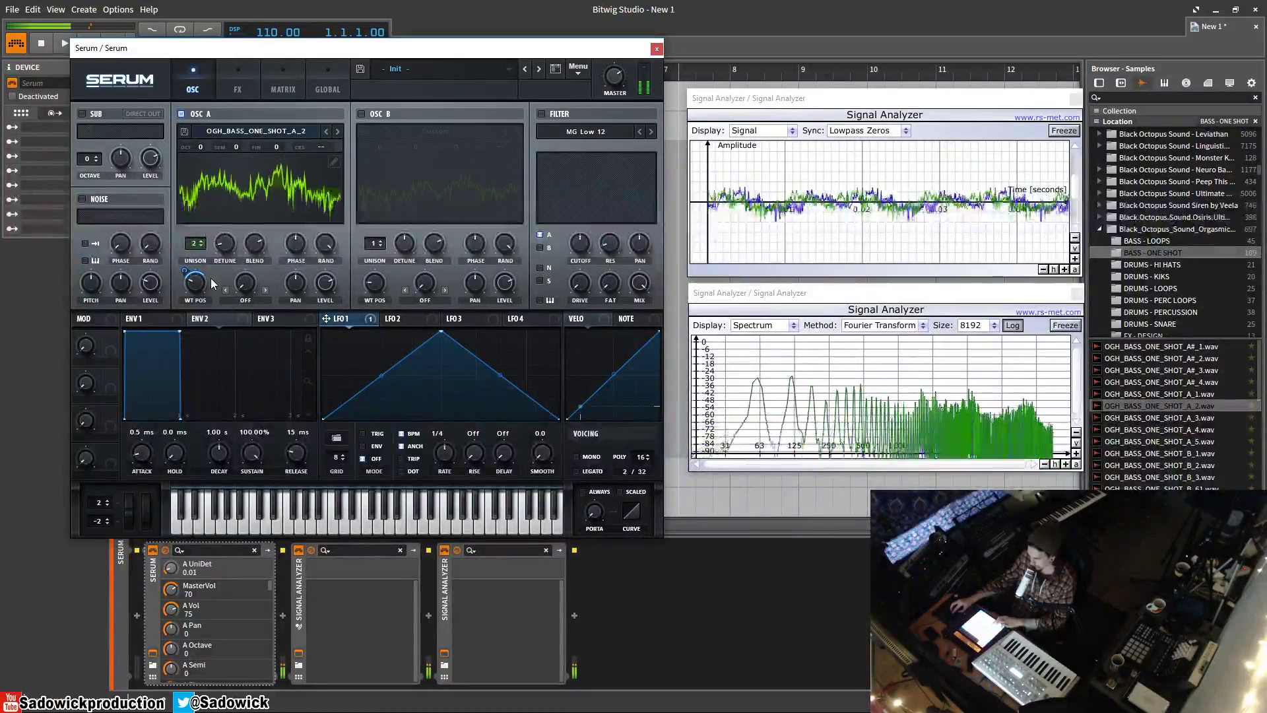
drag(449, 453, 437, 490)
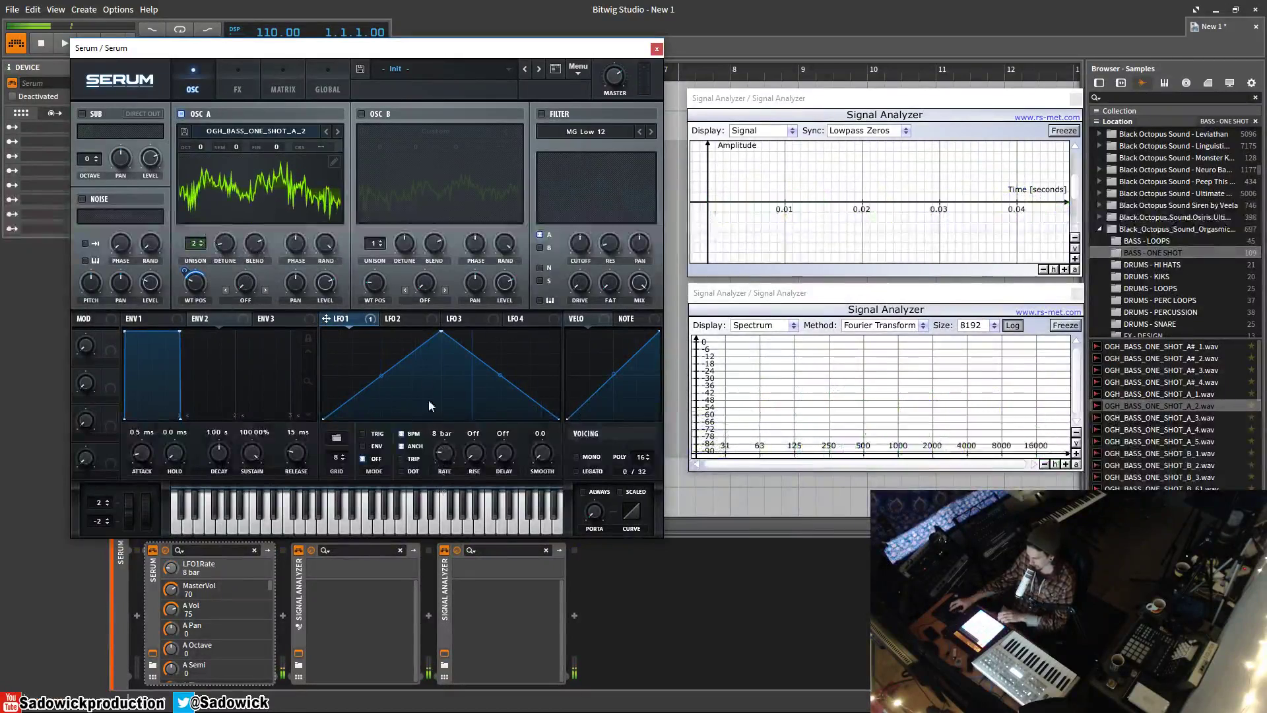